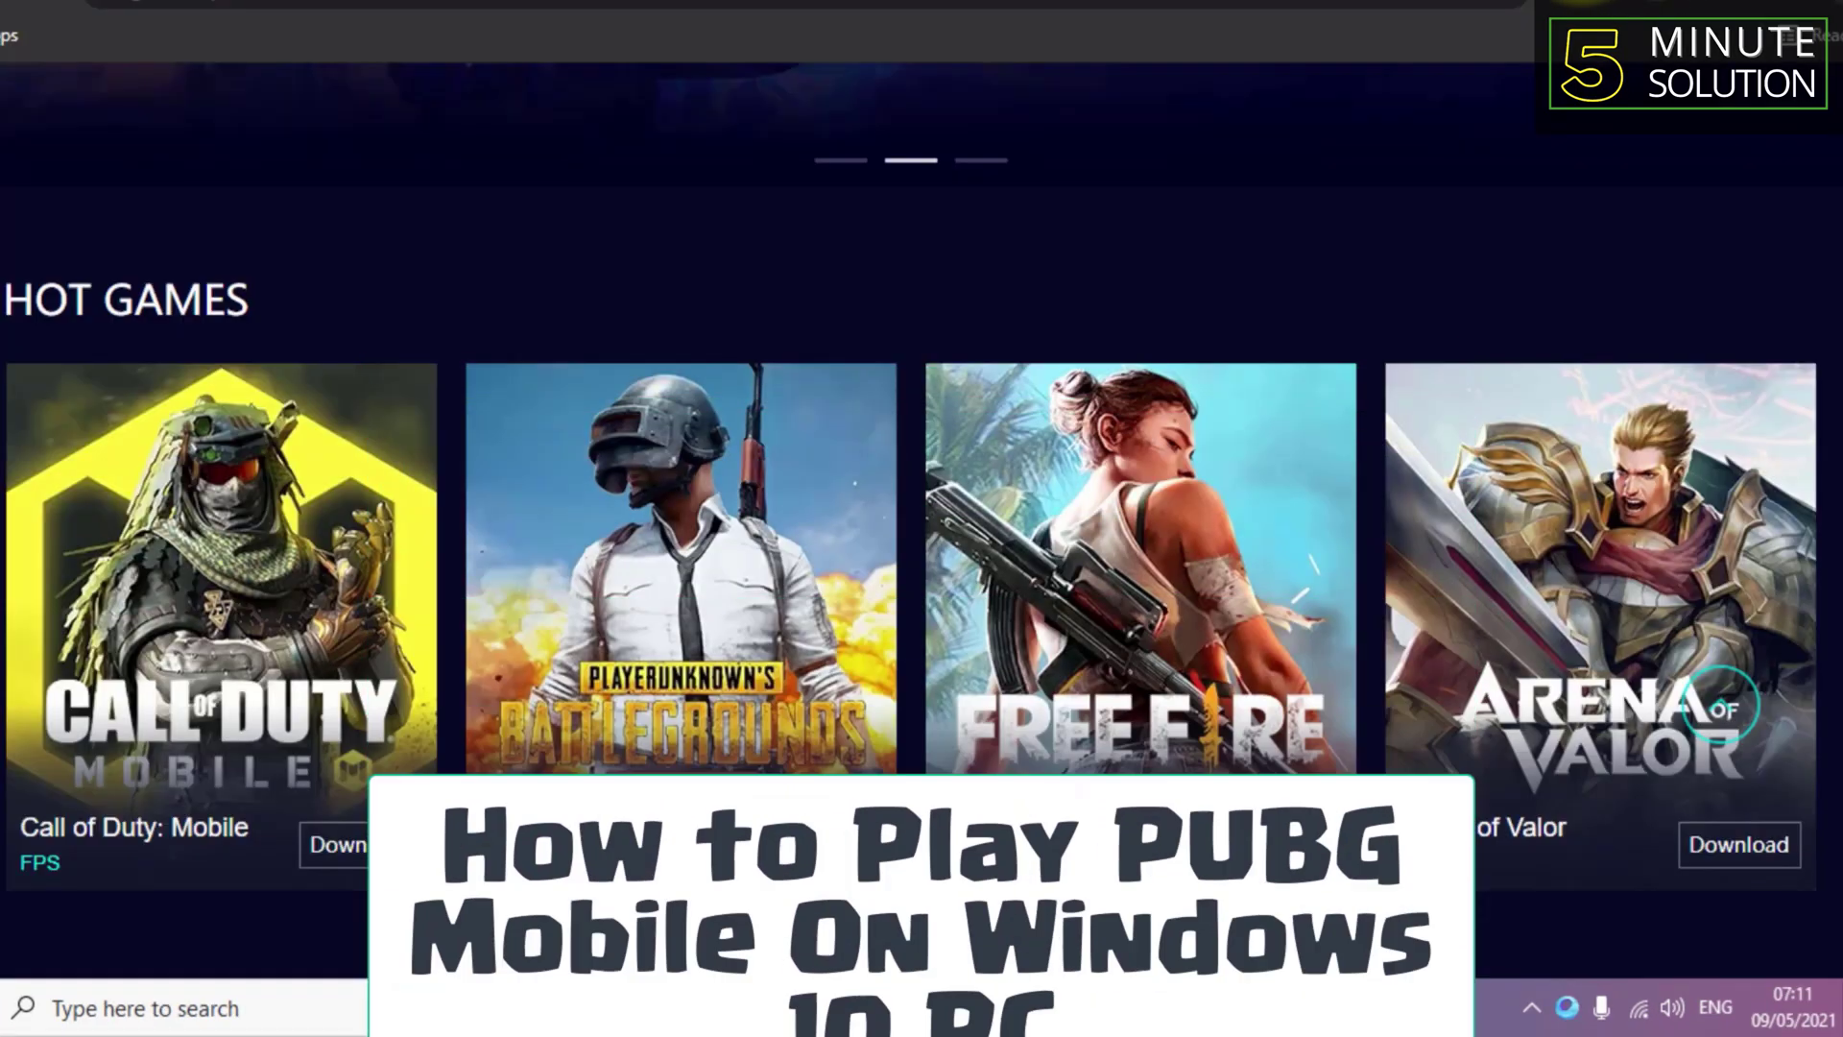
Search the web for "pubg mobile" in a new browser tab.
left_click(1524, 22)
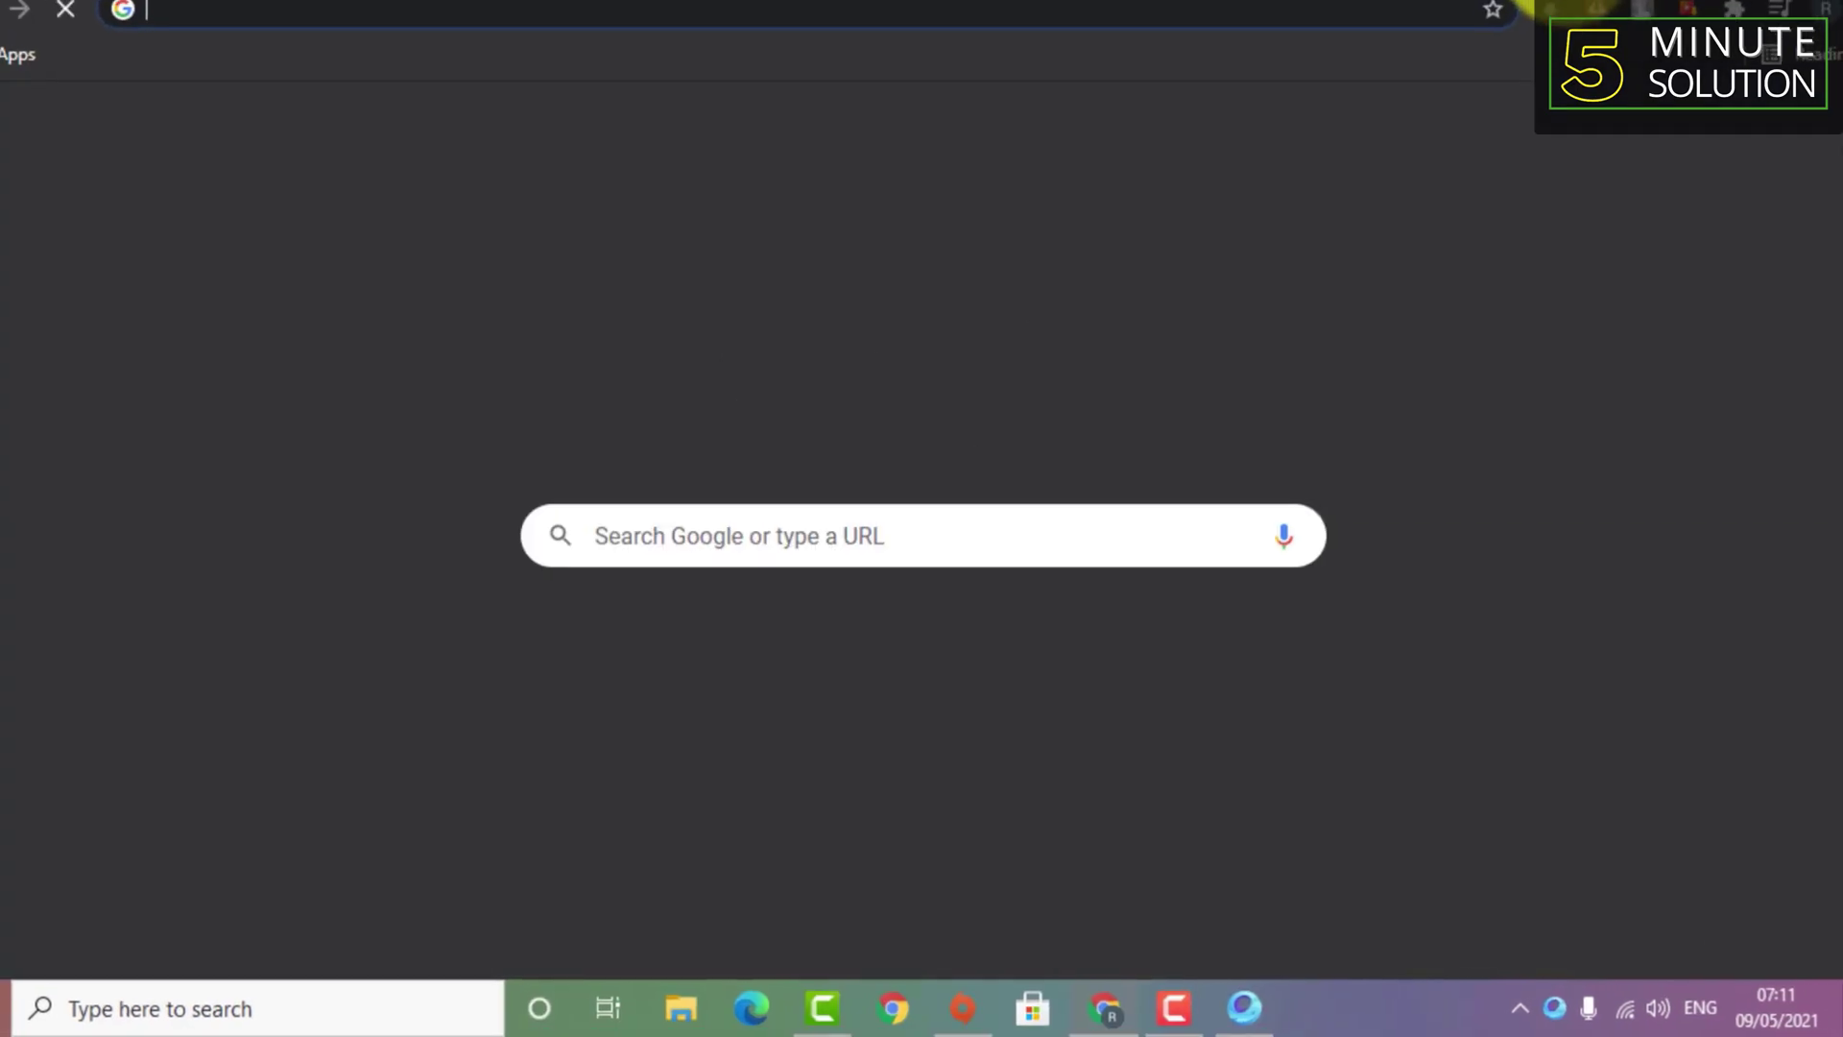
type("pub")
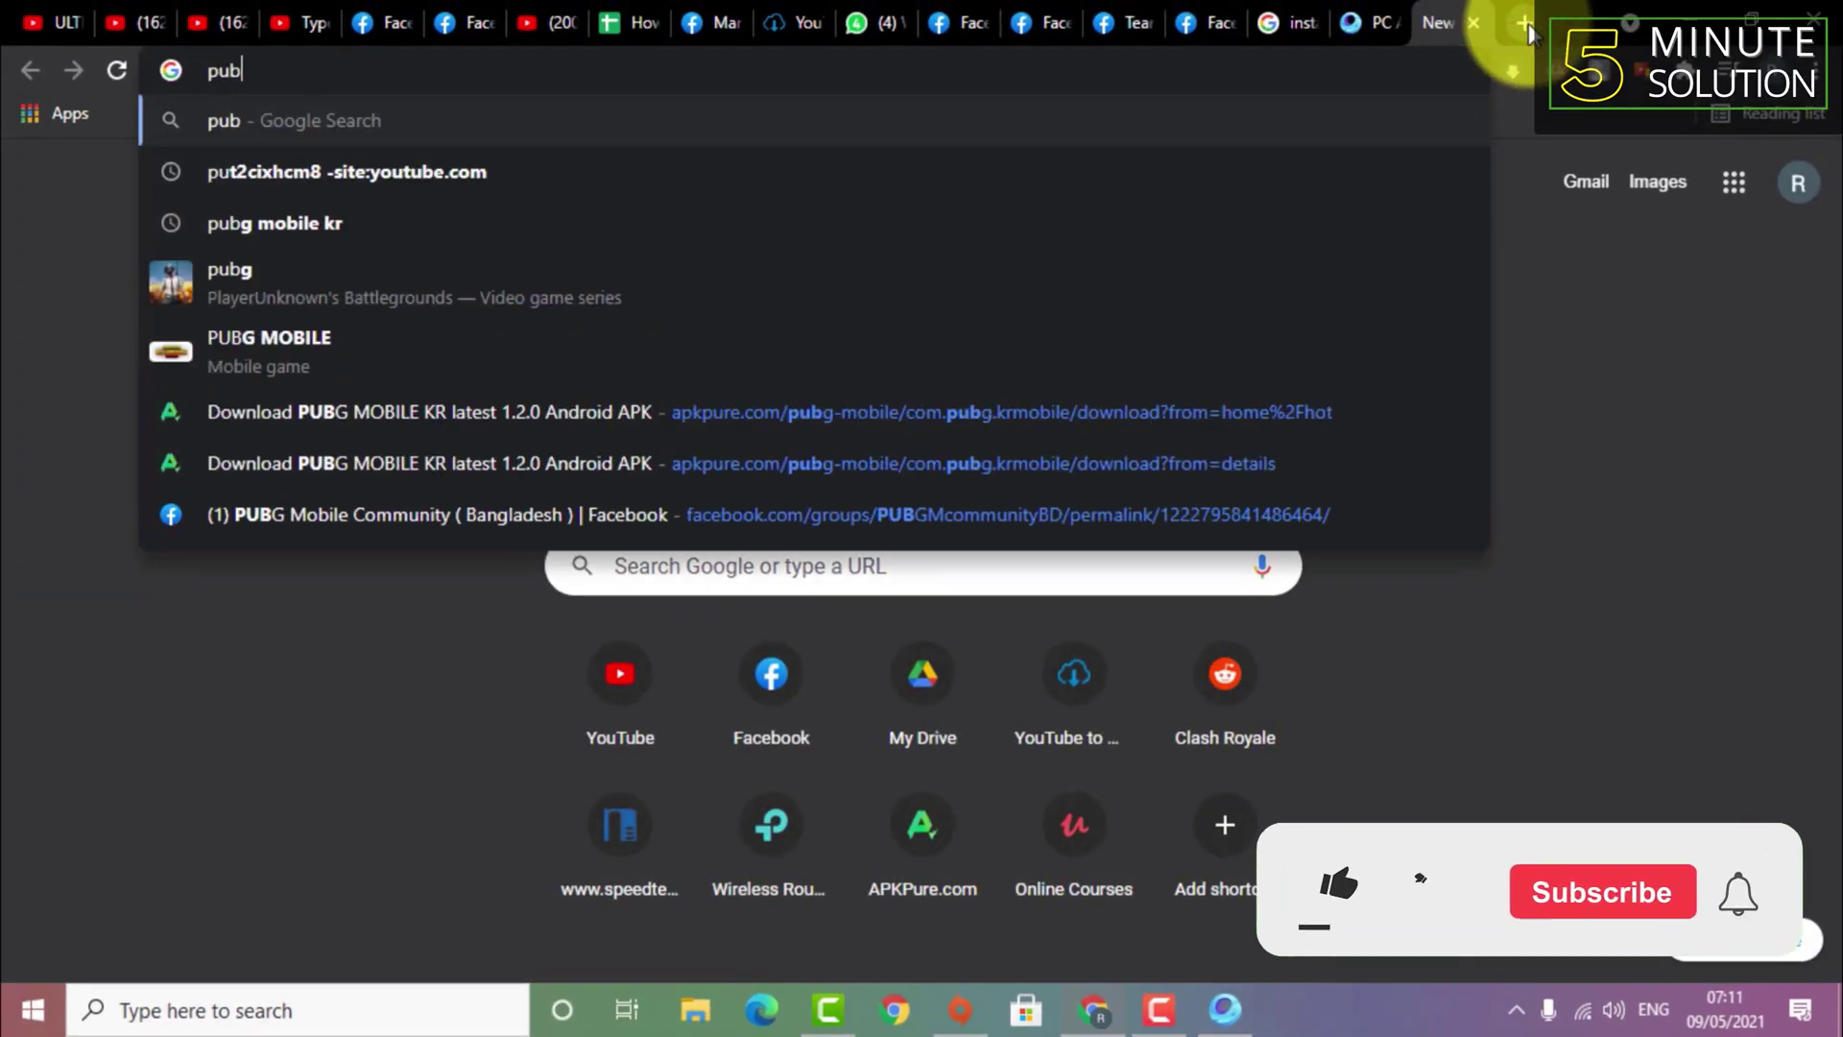
type("g mobile")
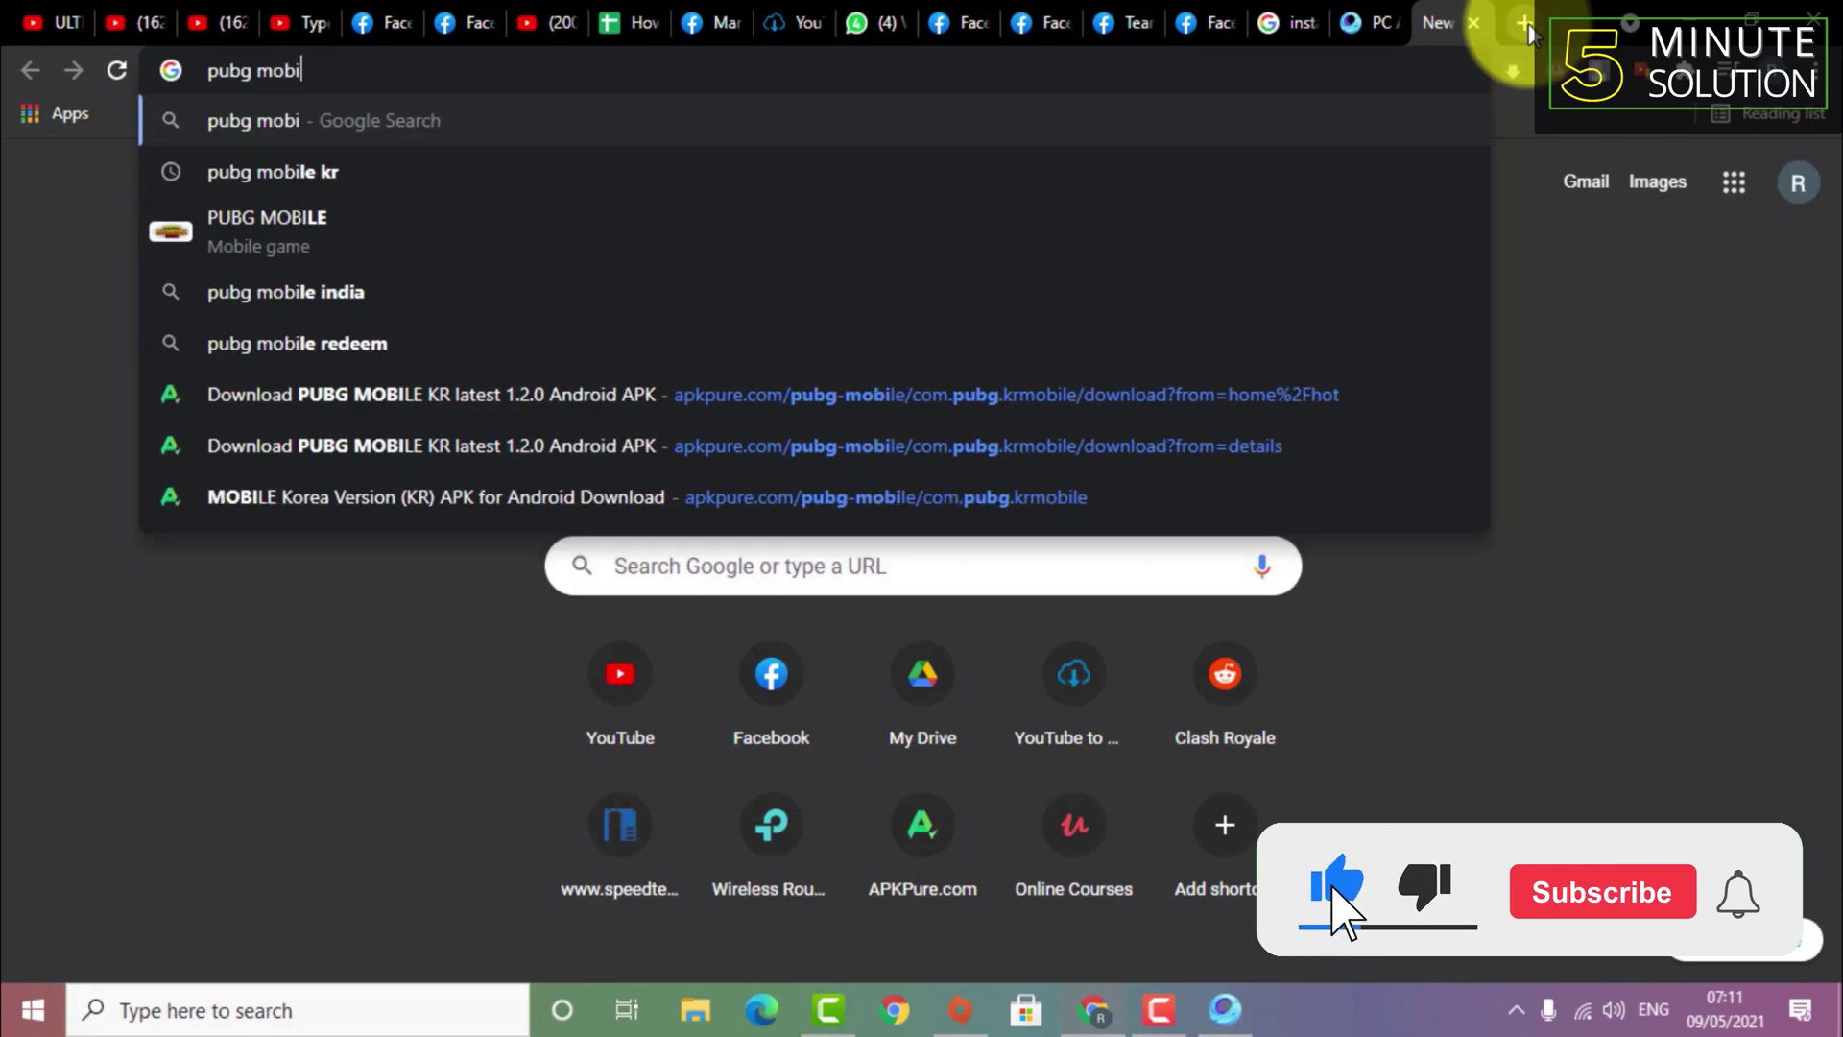
key("Return")
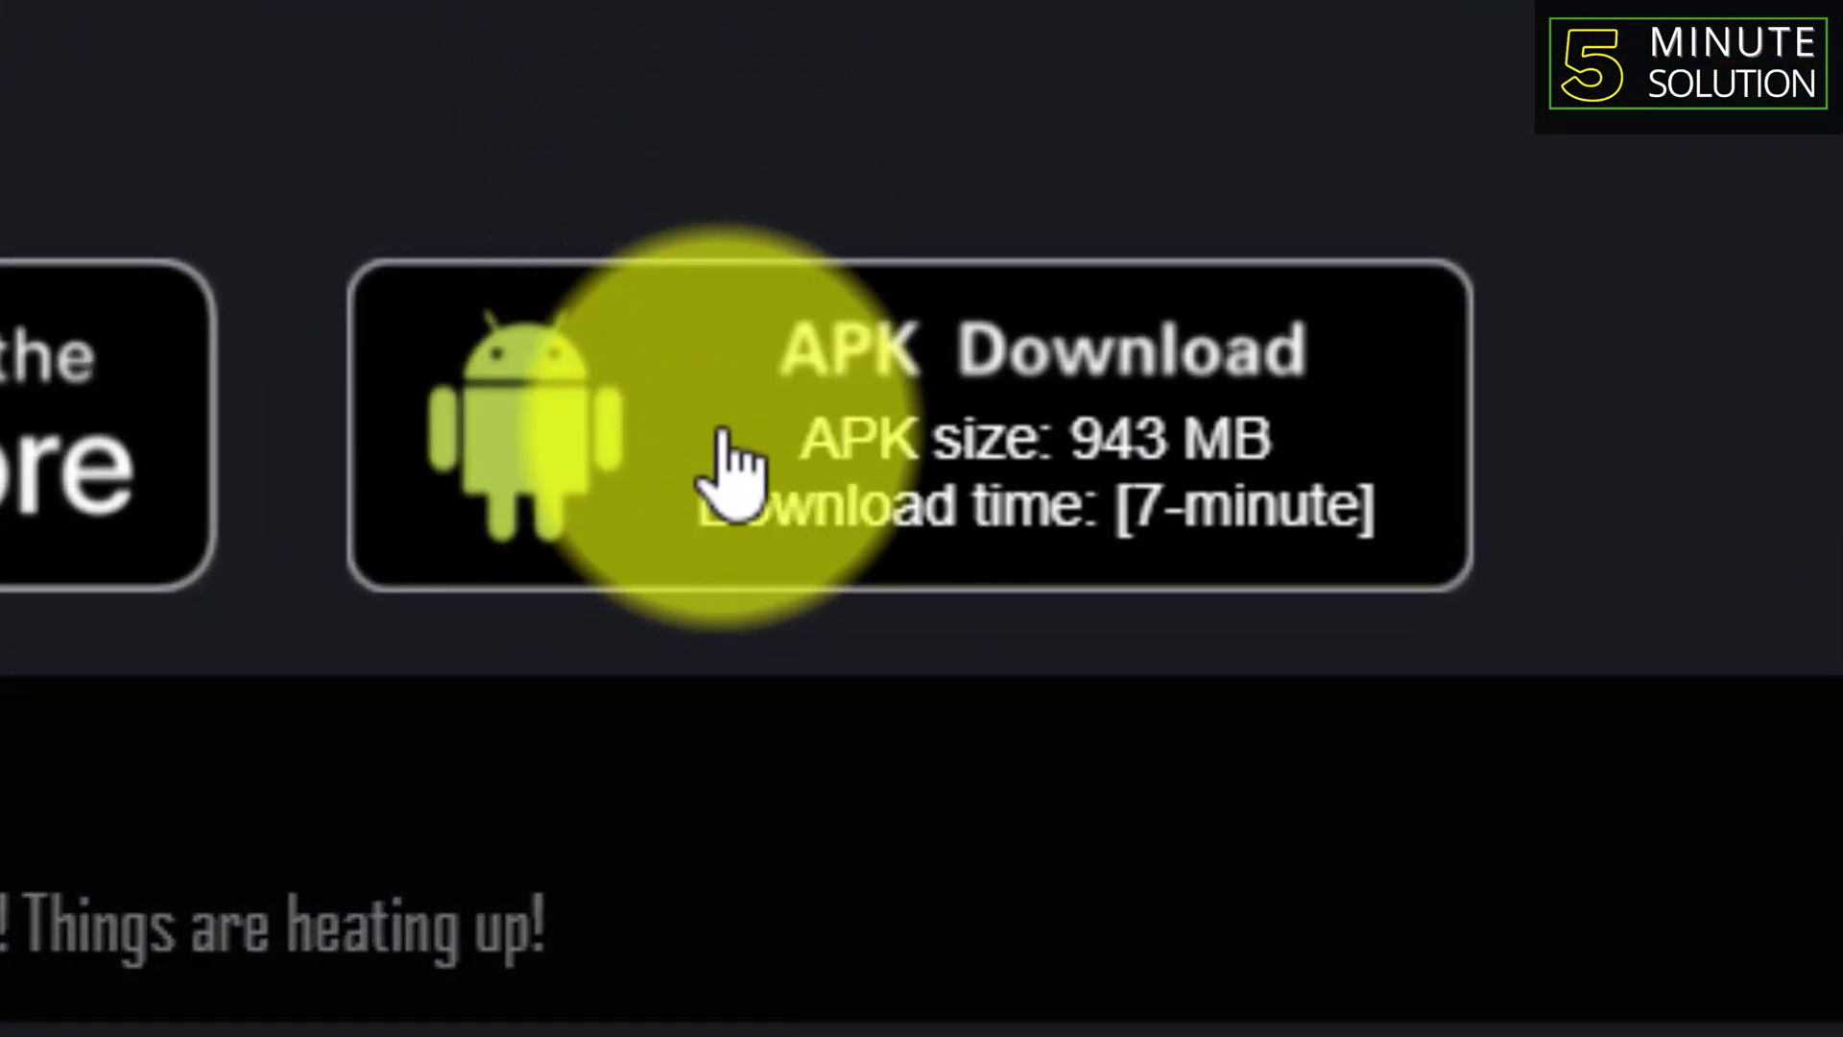
Download PUBGMOBILE_Global_1.3.2_uawebsite.apk from the PUBG Mobile site, transferring the download to IDM and starting it there.
left_click(855, 423)
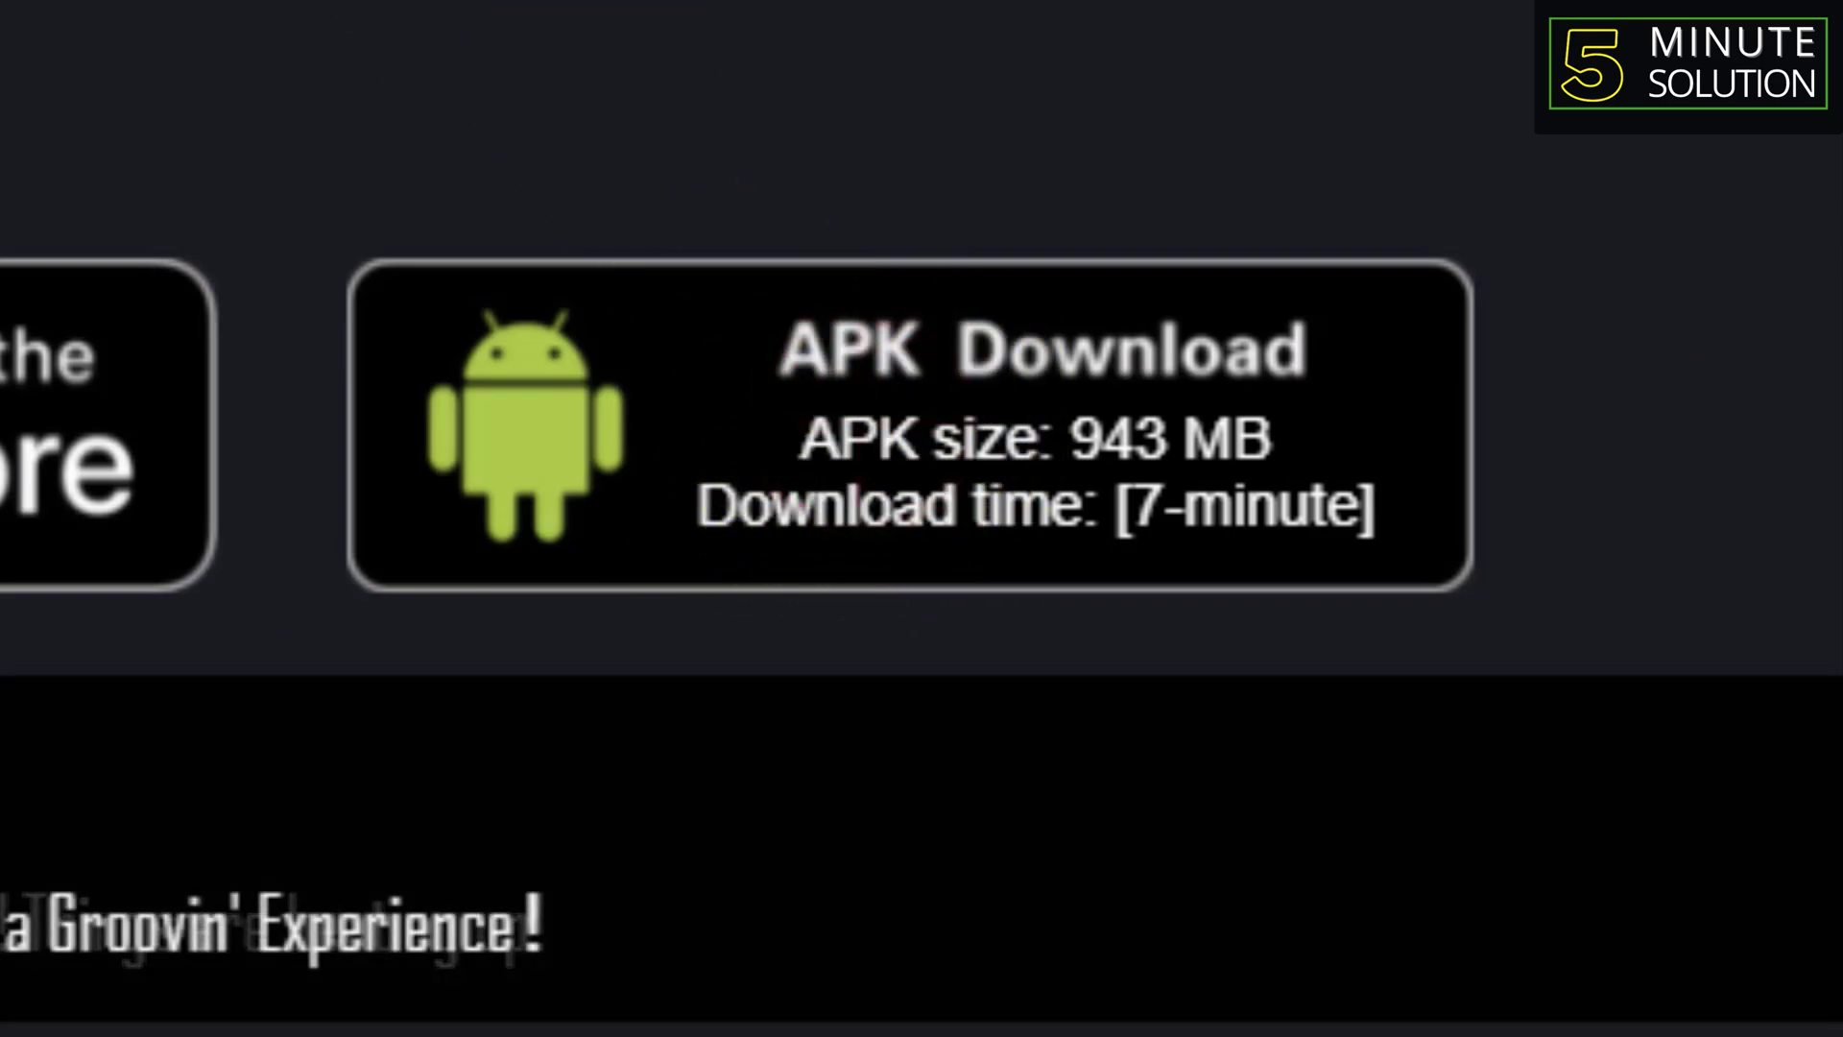
scroll(1249, 250, "down", 3)
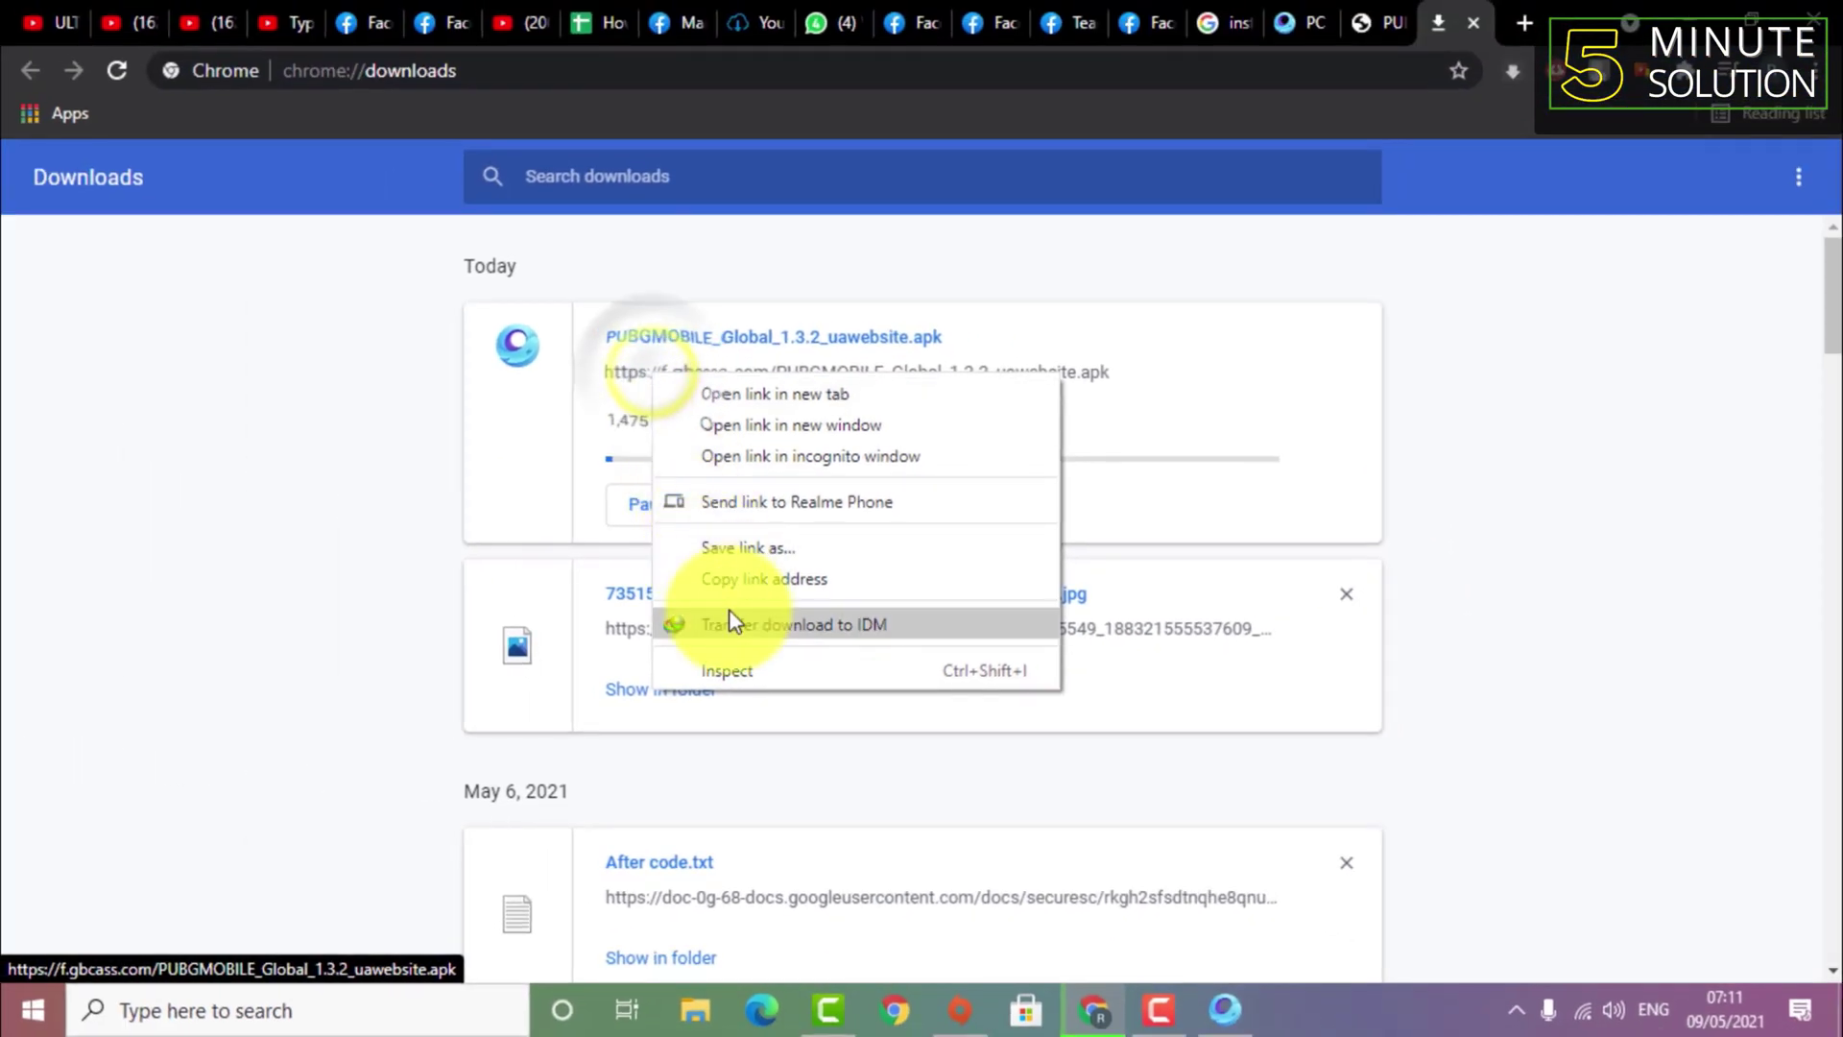
left_click(729, 613)
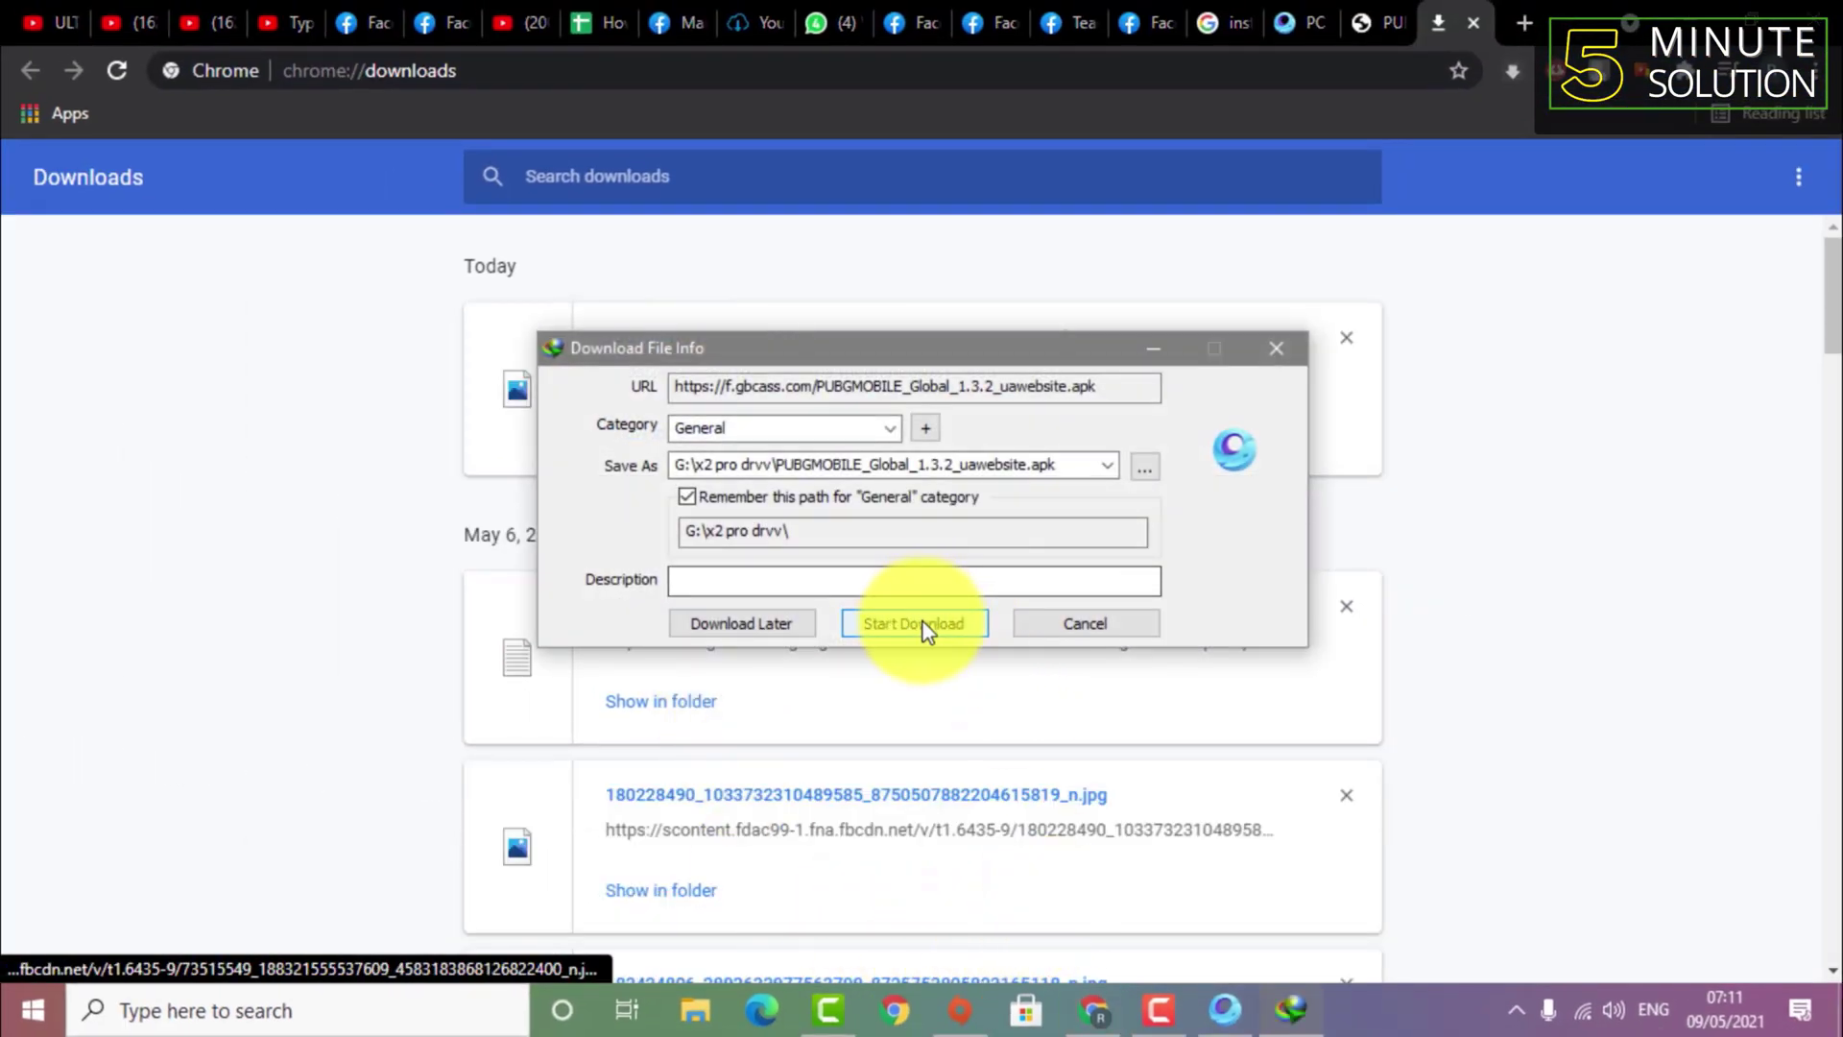
left_click(927, 619)
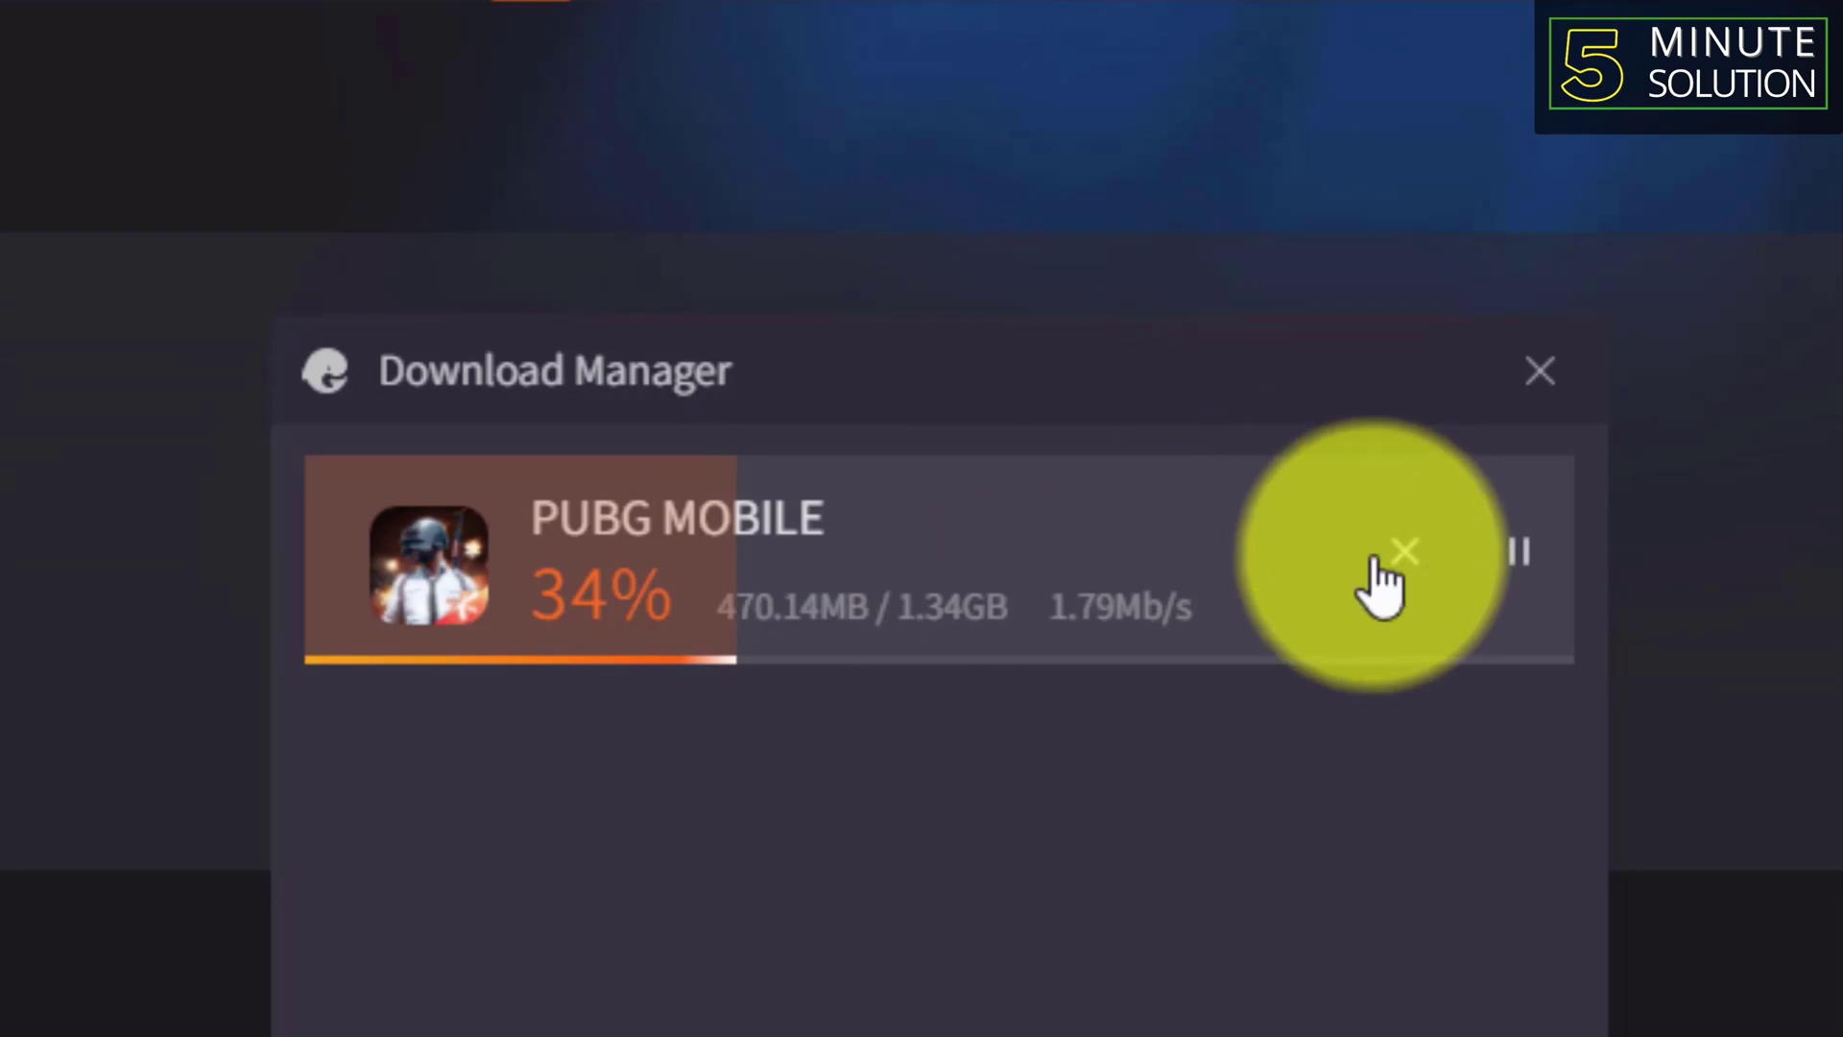
Pause the PUBG MOBILE download in Gameloop's Download Manager and open the folder containing the downloaded APK.
left_click(1519, 554)
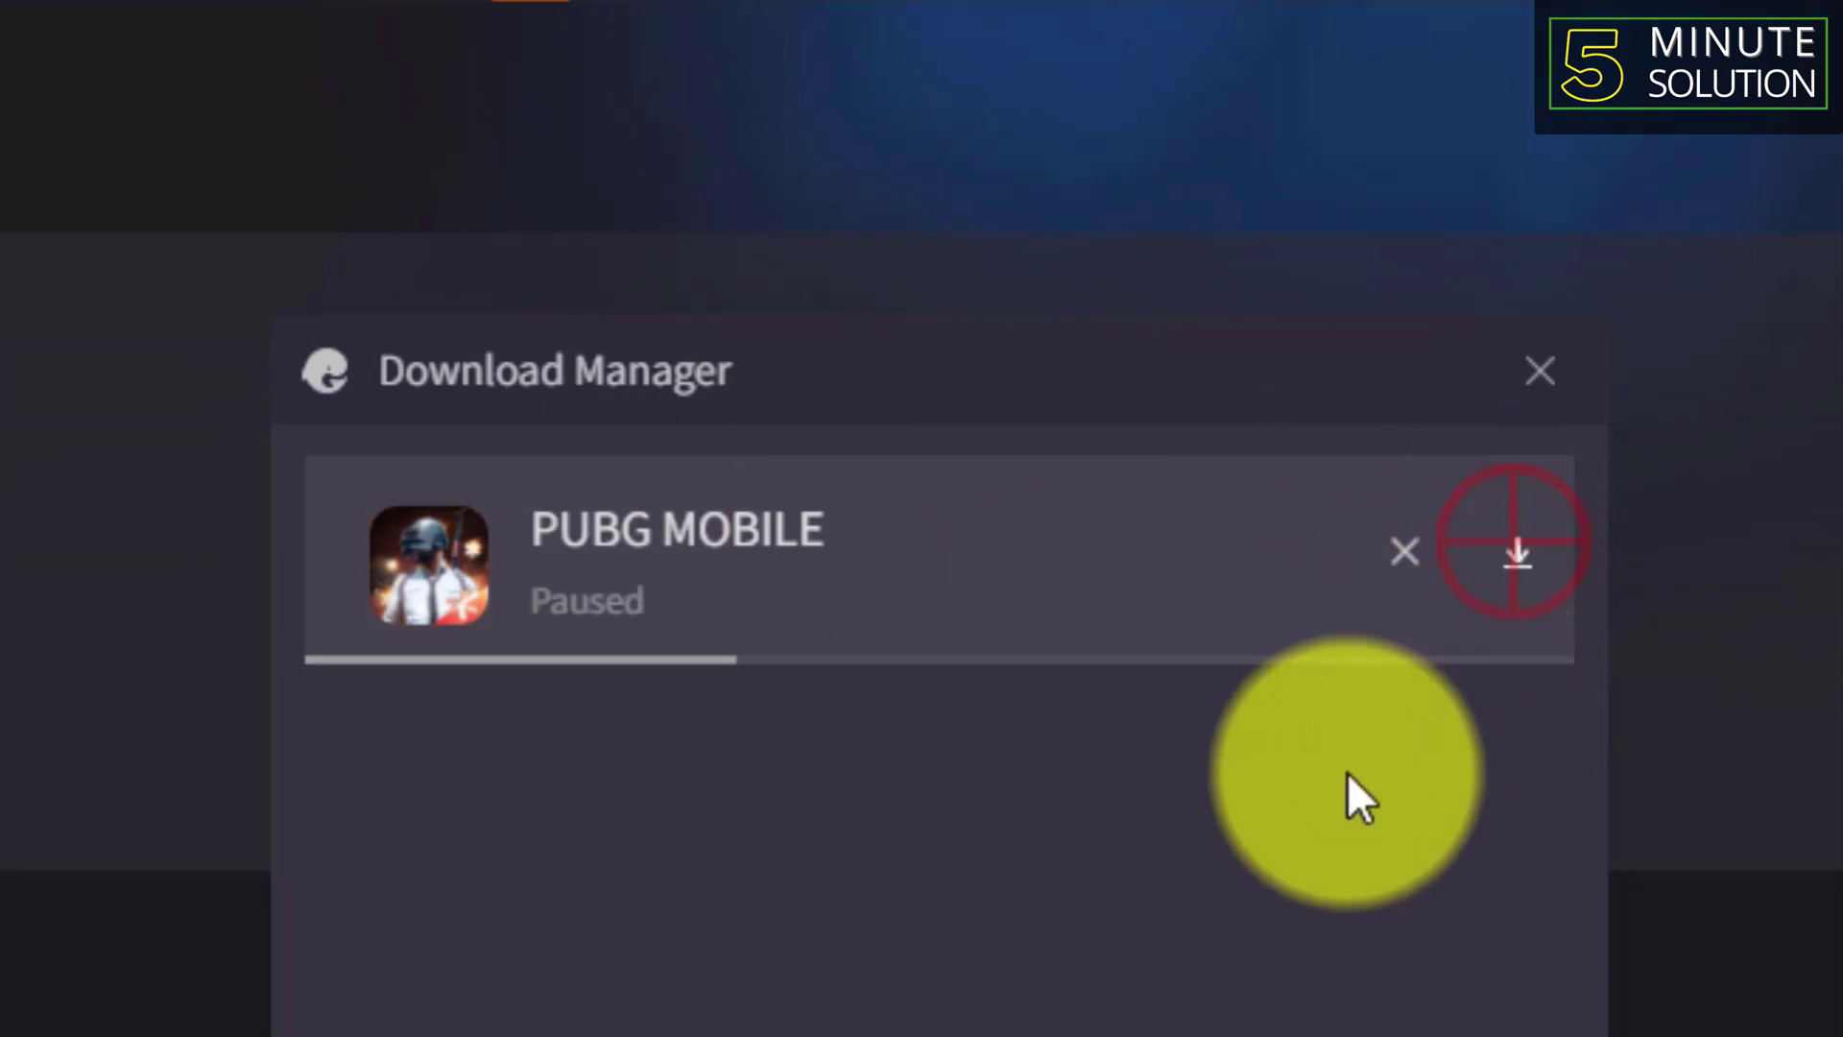
left_click(17, 648)
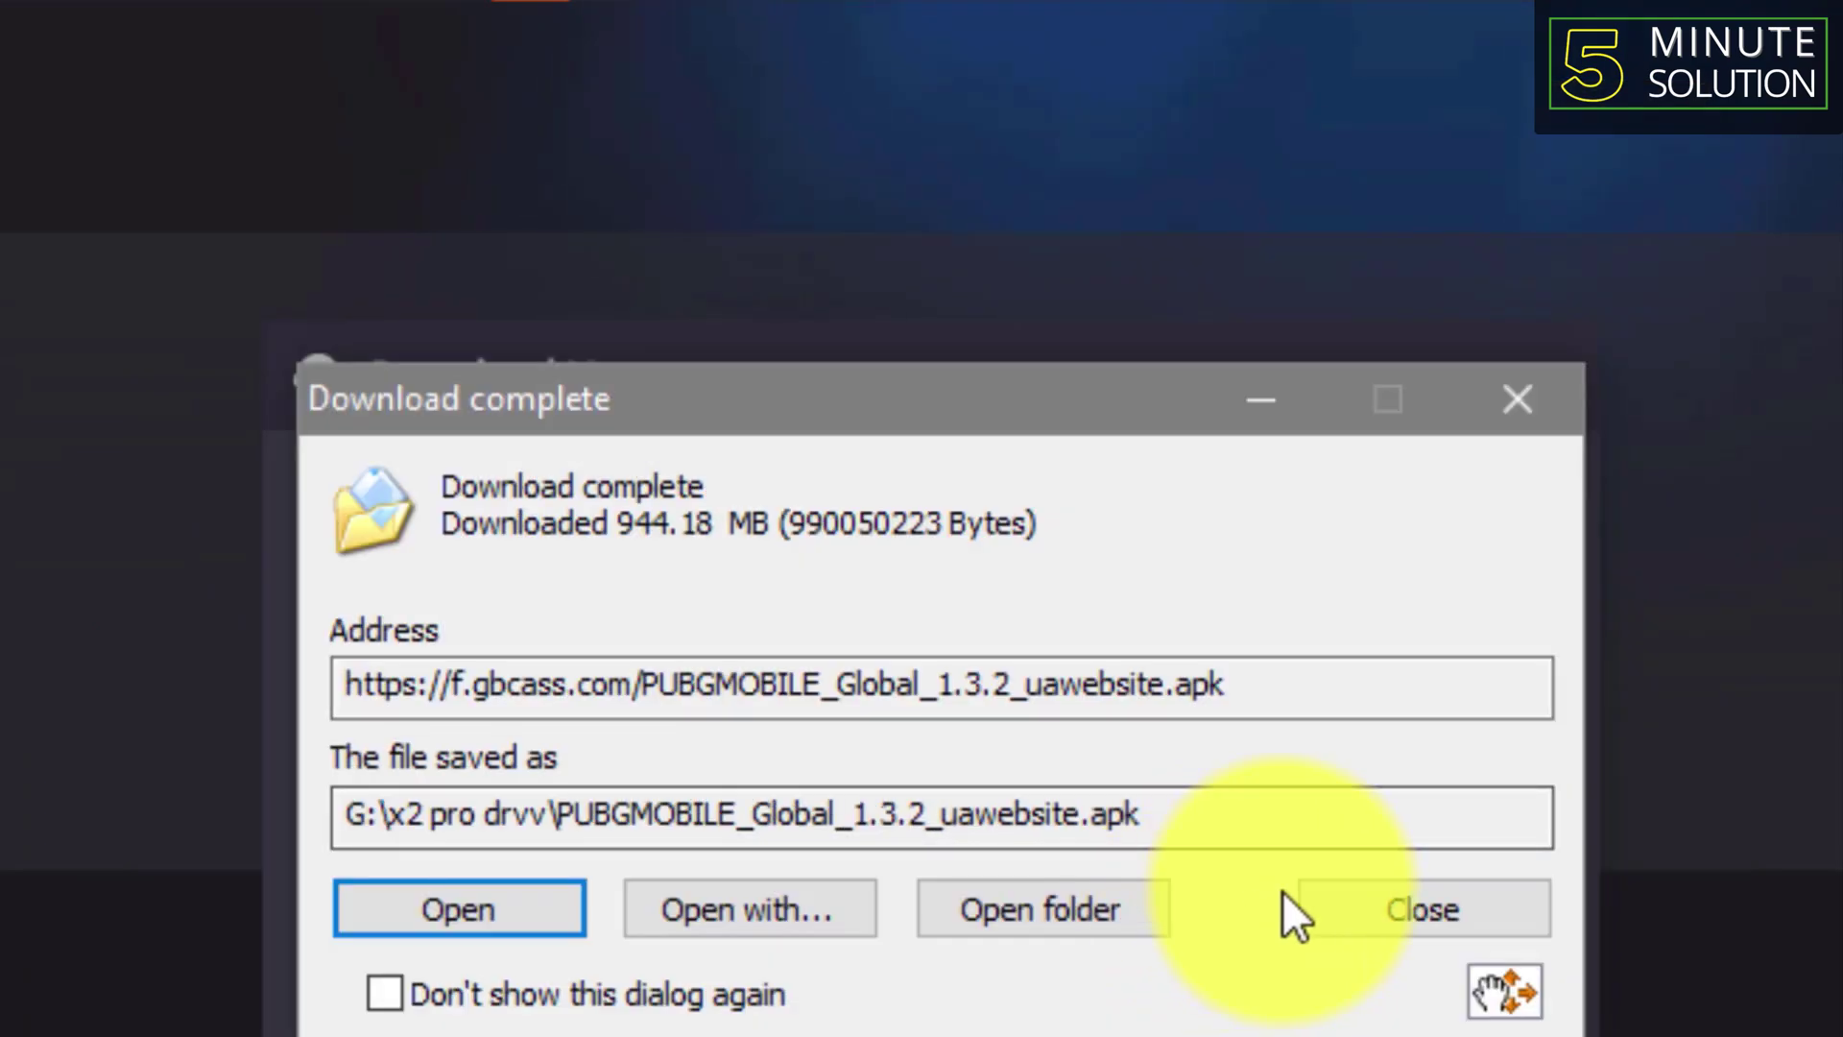
left_click(989, 906)
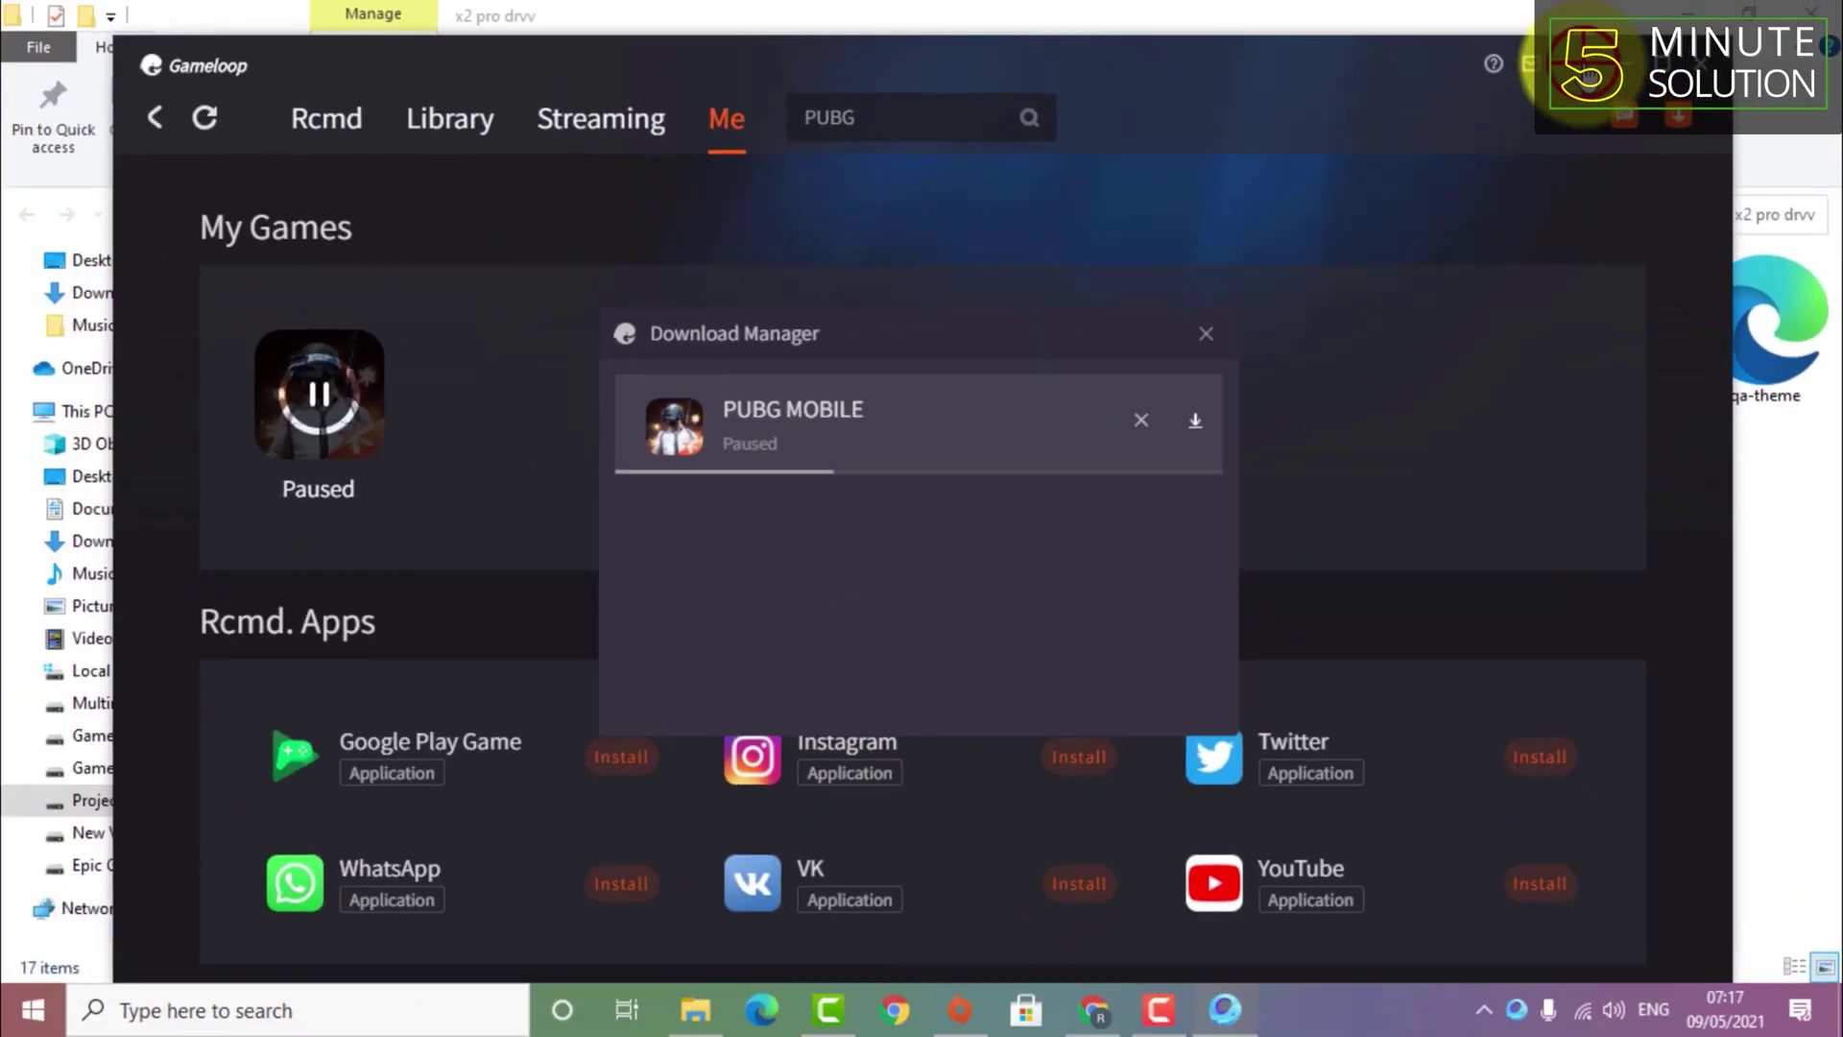
Start a local APK installation in Gameloop with the PUBG Mobile APK from the x2 pro drvv folder on Project Files (G:).
left_click(1579, 65)
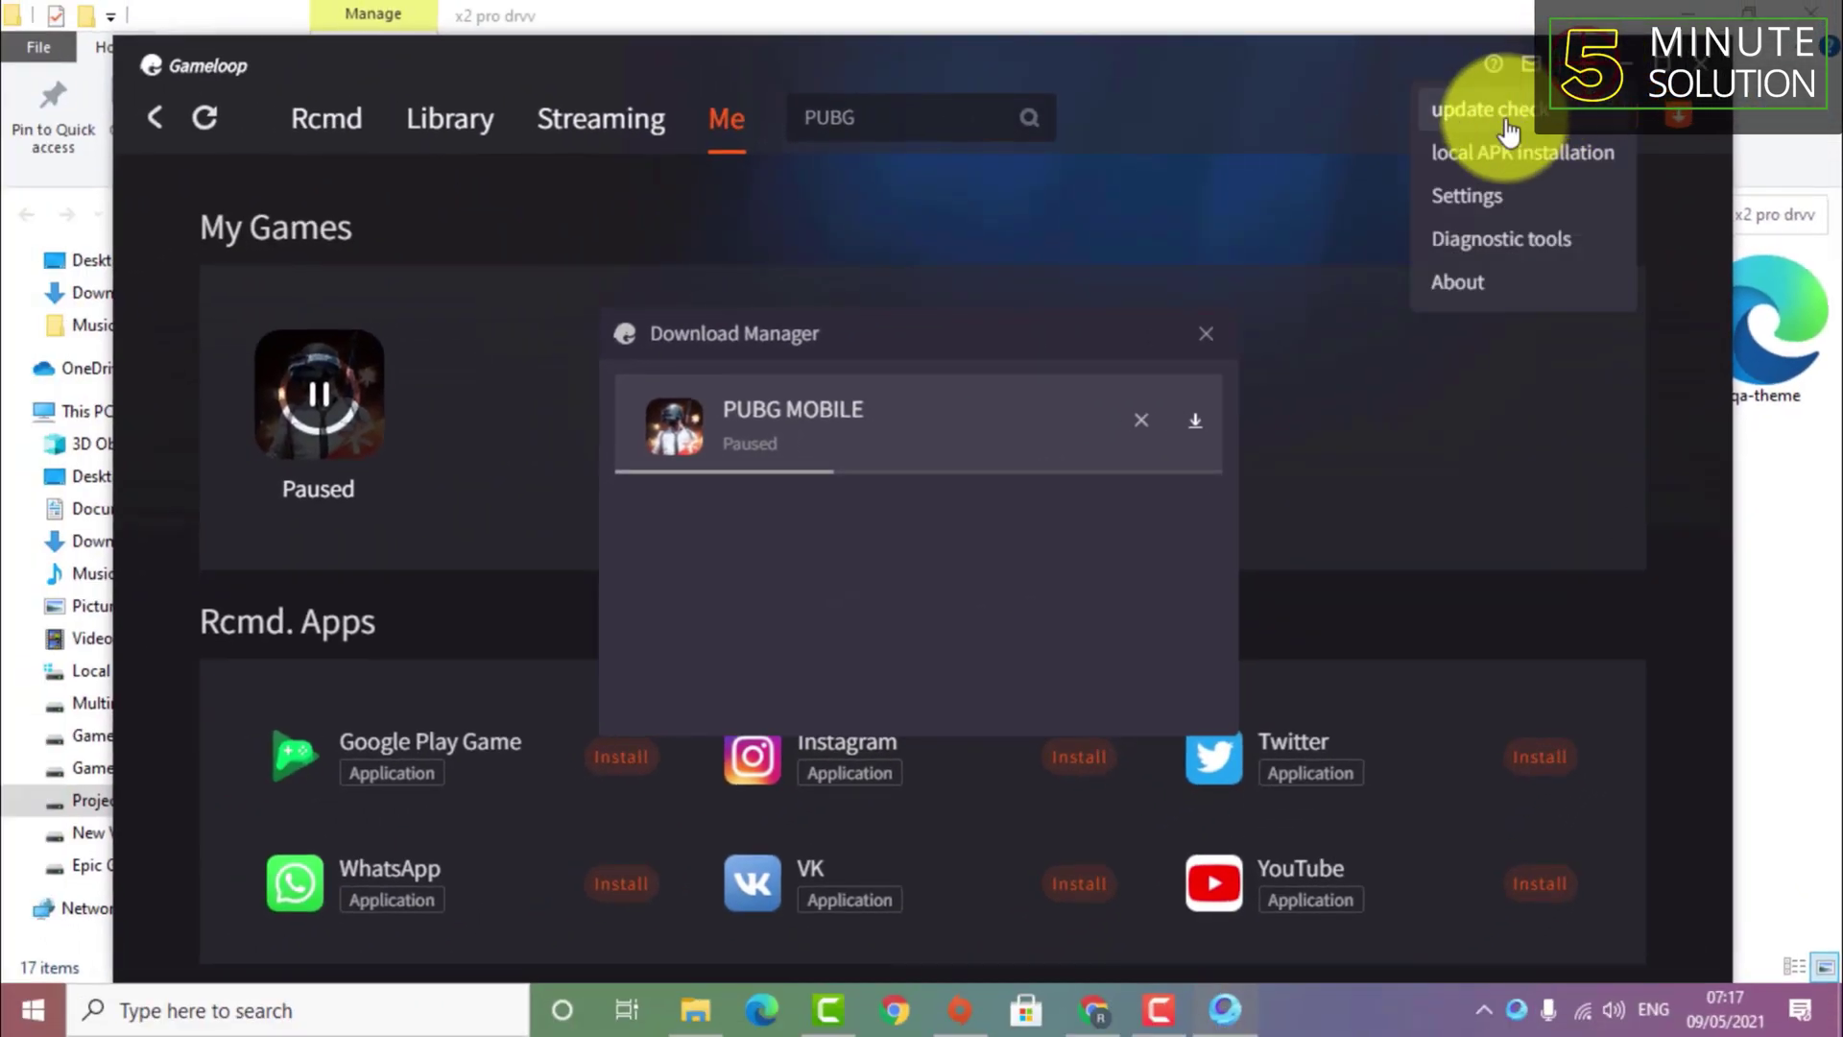
left_click(1503, 152)
left_click(144, 519)
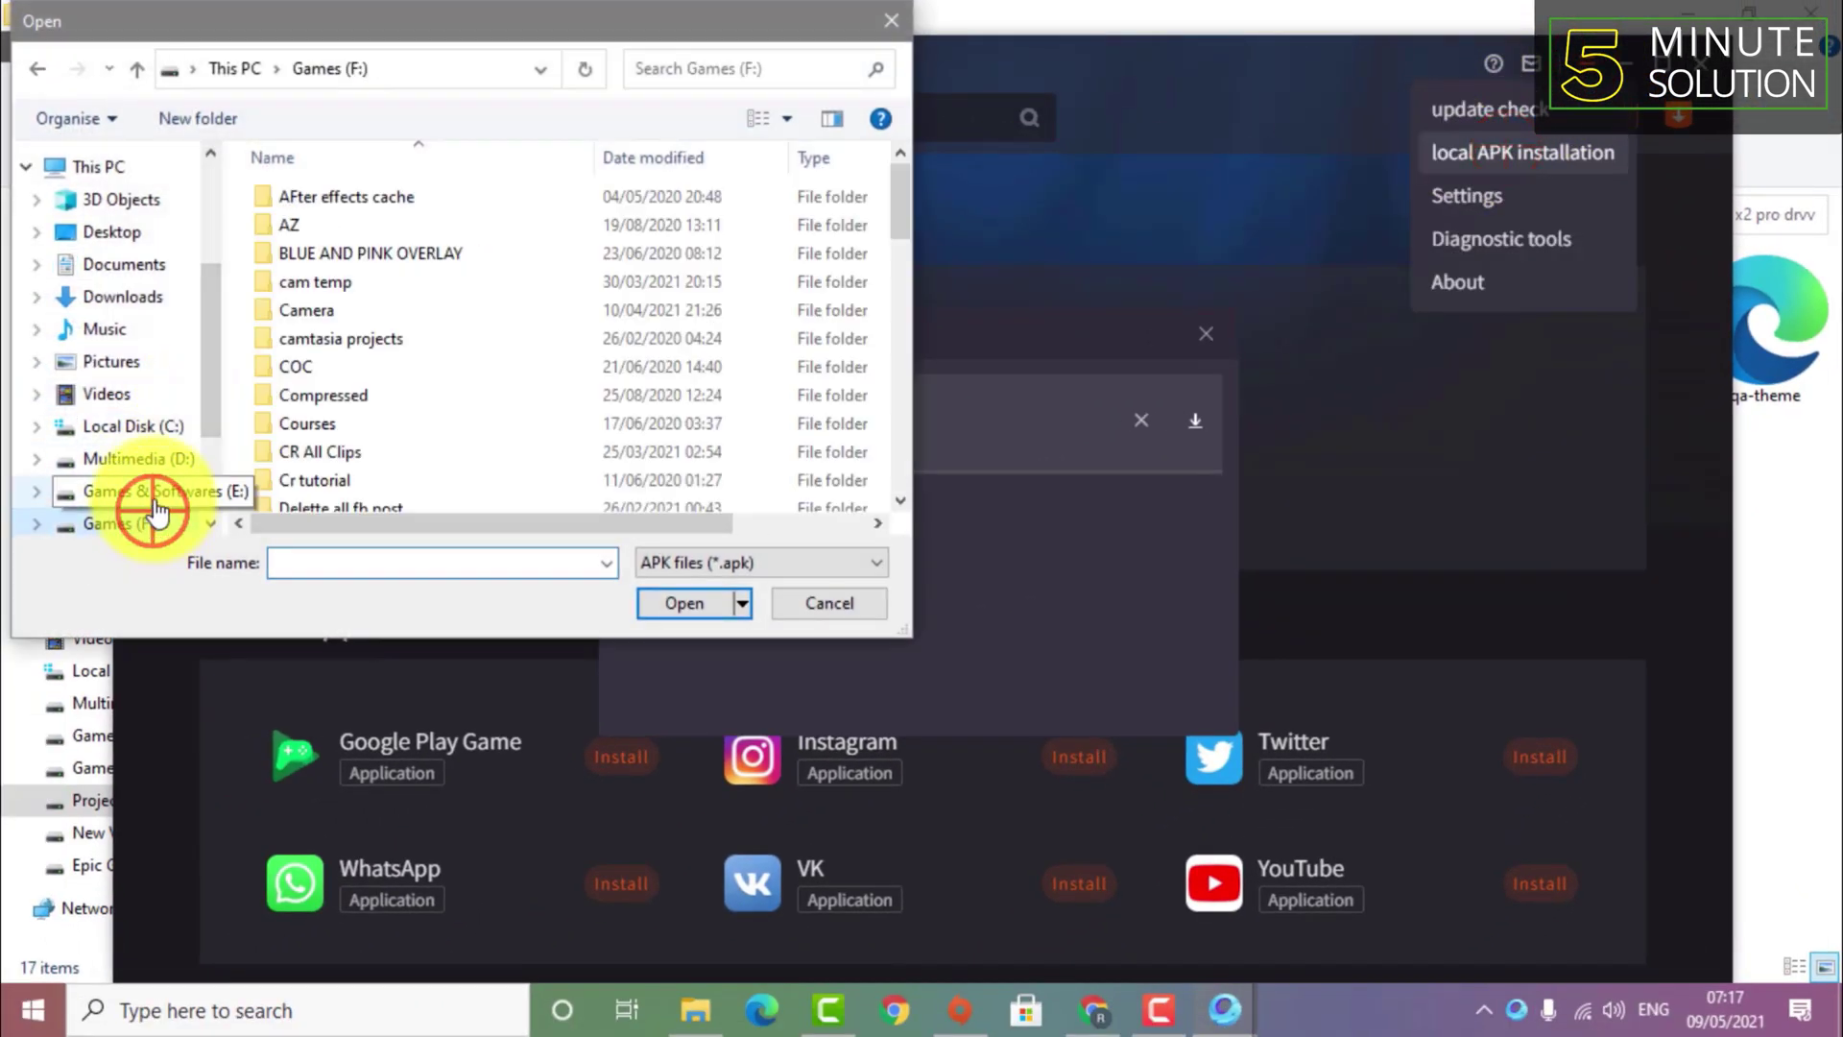
left_click(151, 450)
scroll(342, 434, "down", 5)
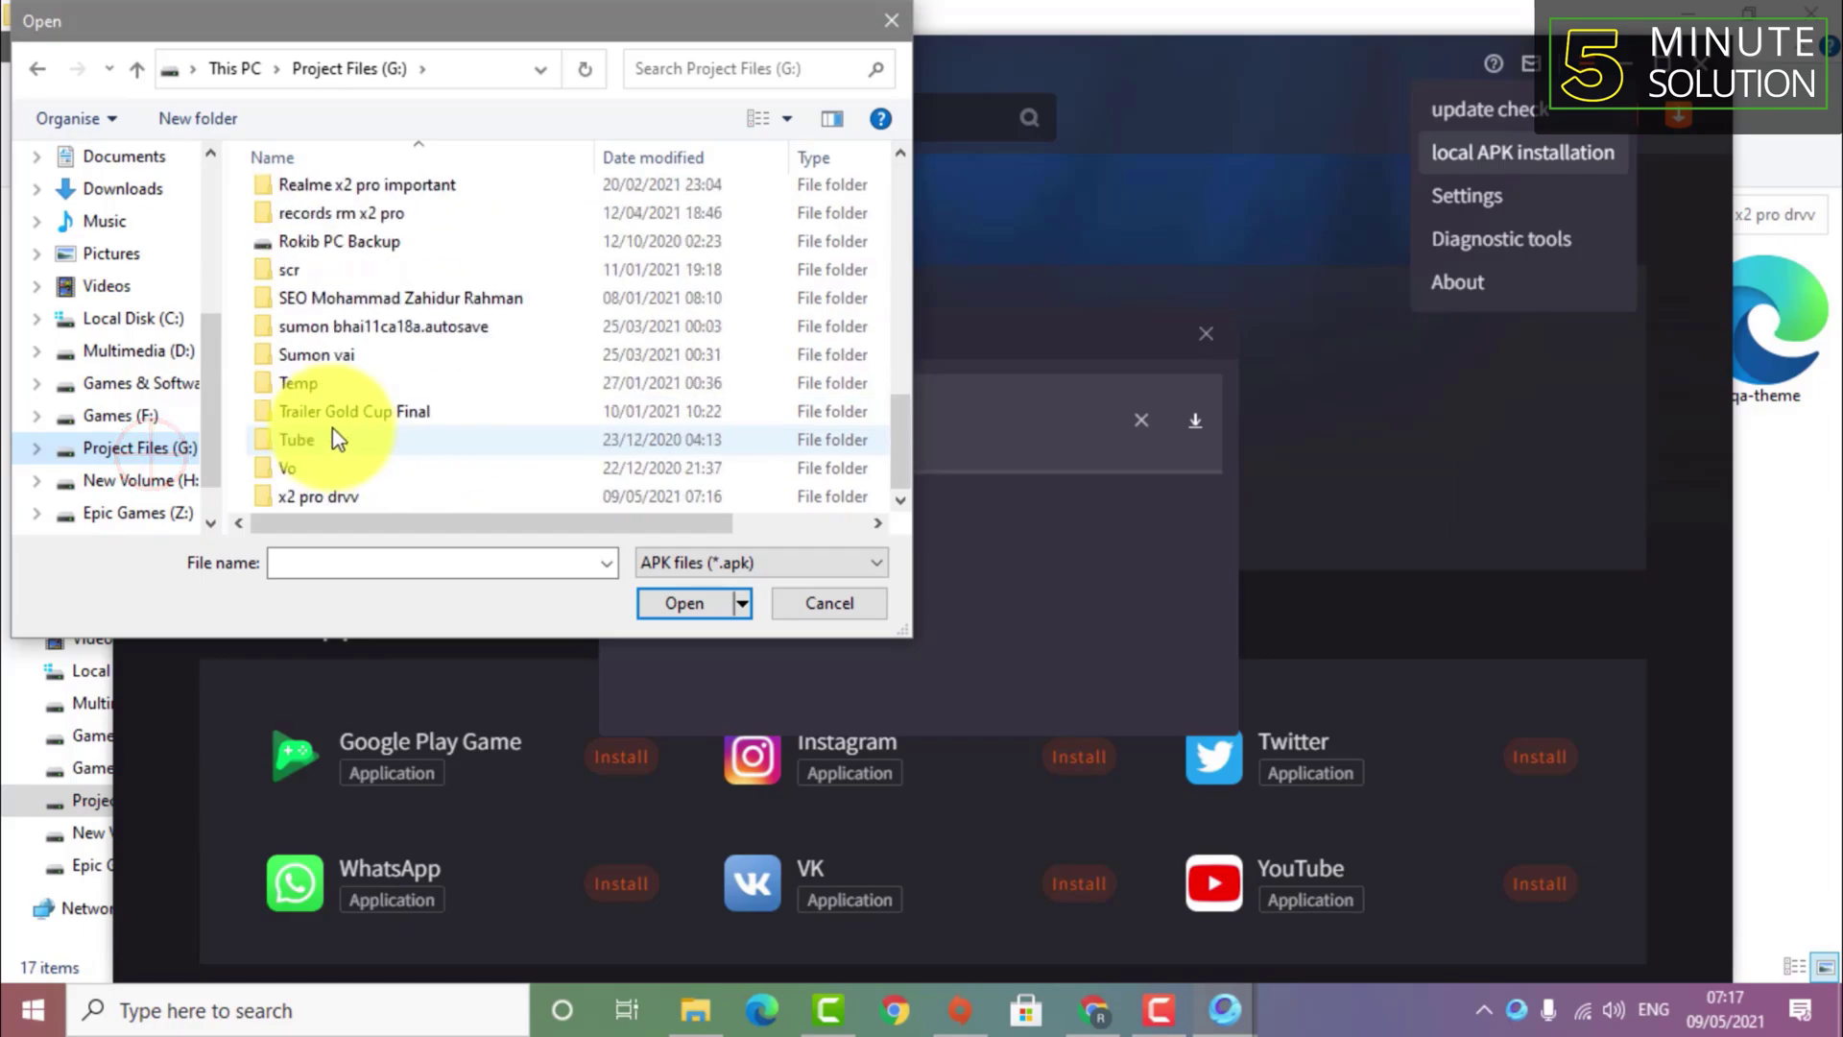
scroll(342, 434, "up", 2)
scroll(341, 440, "down", 2)
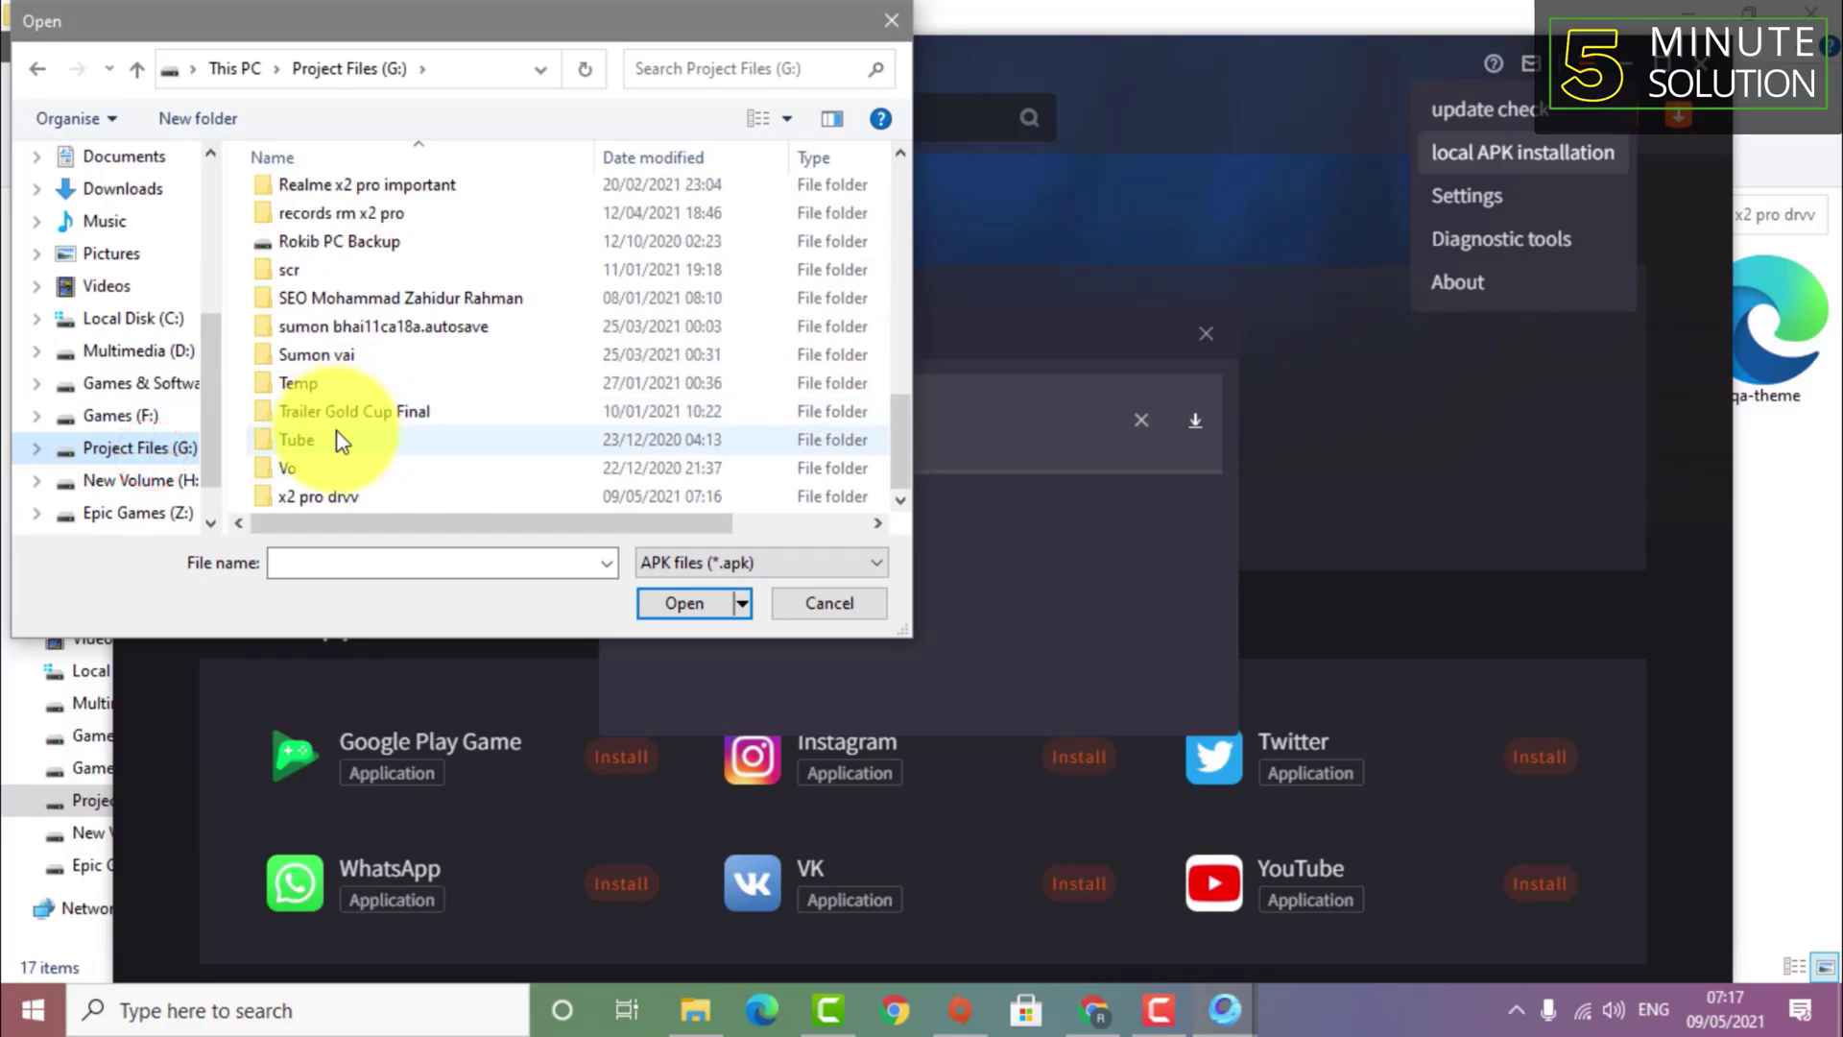
double_click(341, 494)
double_click(338, 238)
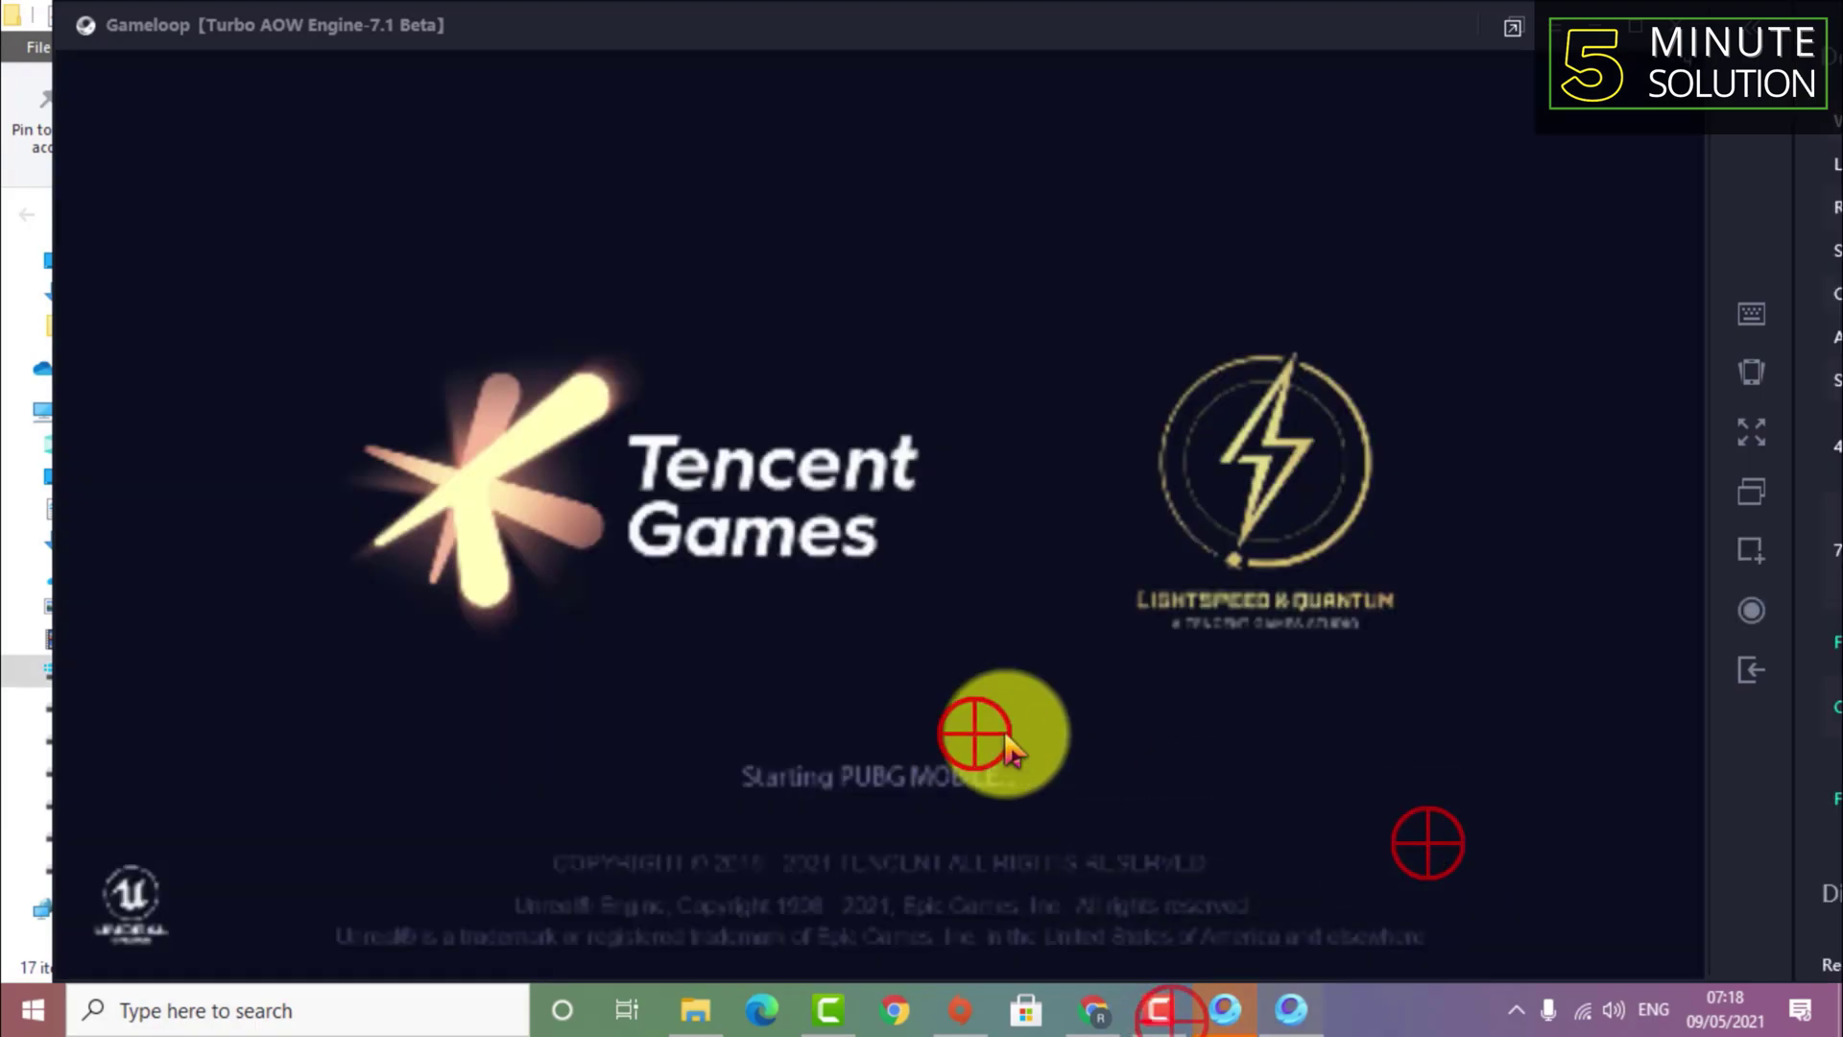
Bring the PUBG MOBILE window to the front in full screen and choose a login method from the additional options.
left_click(1303, 1013)
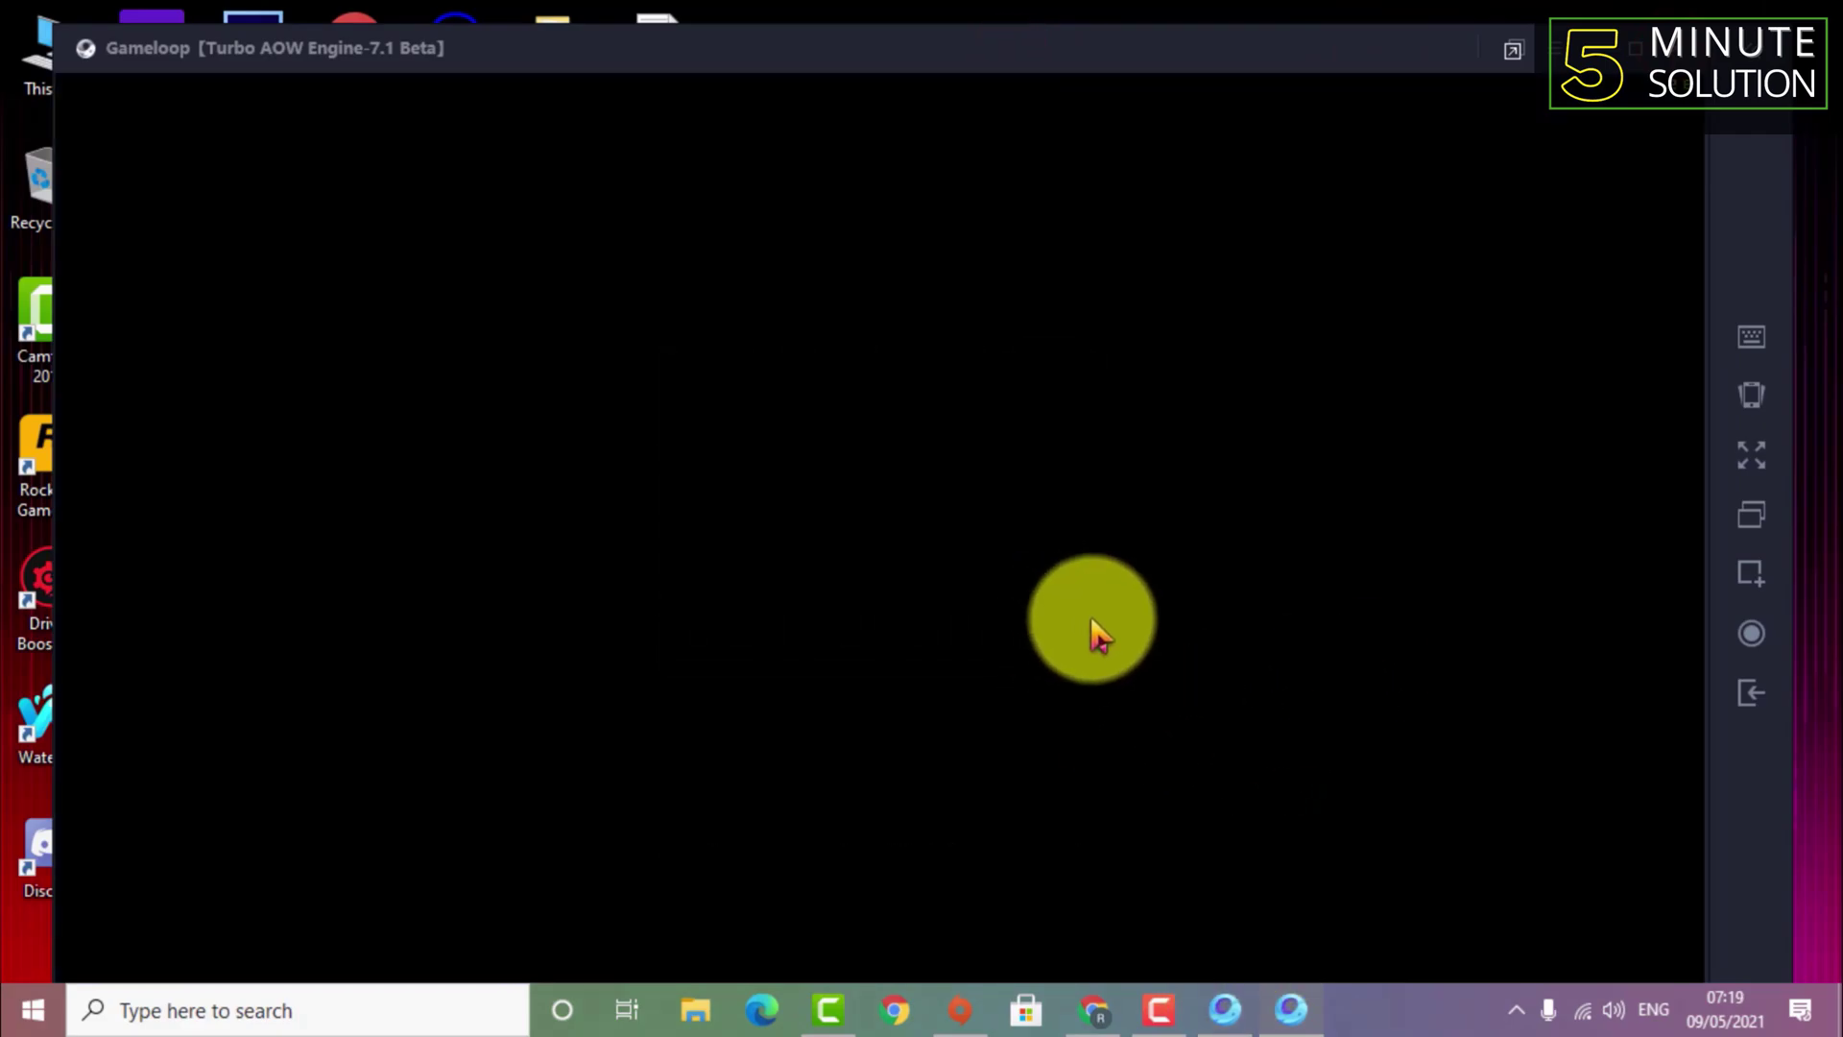
key("F11")
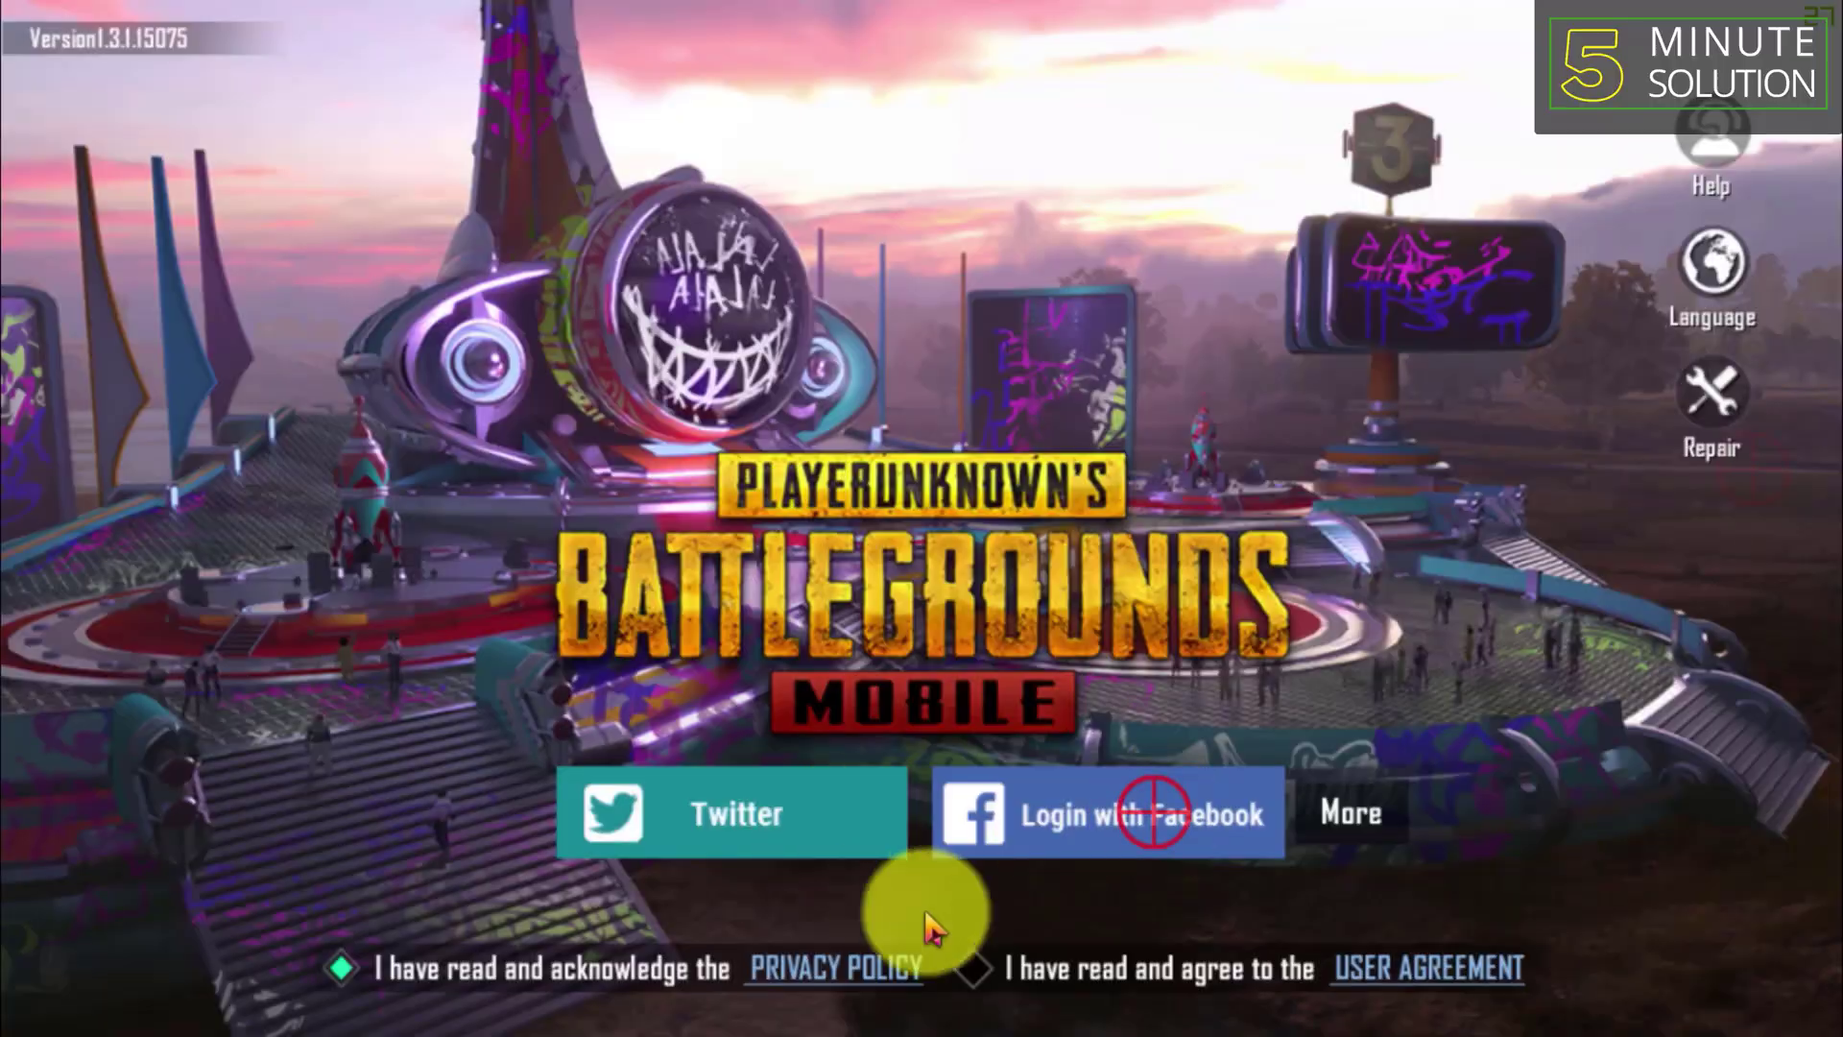
left_click(1351, 814)
left_click(841, 518)
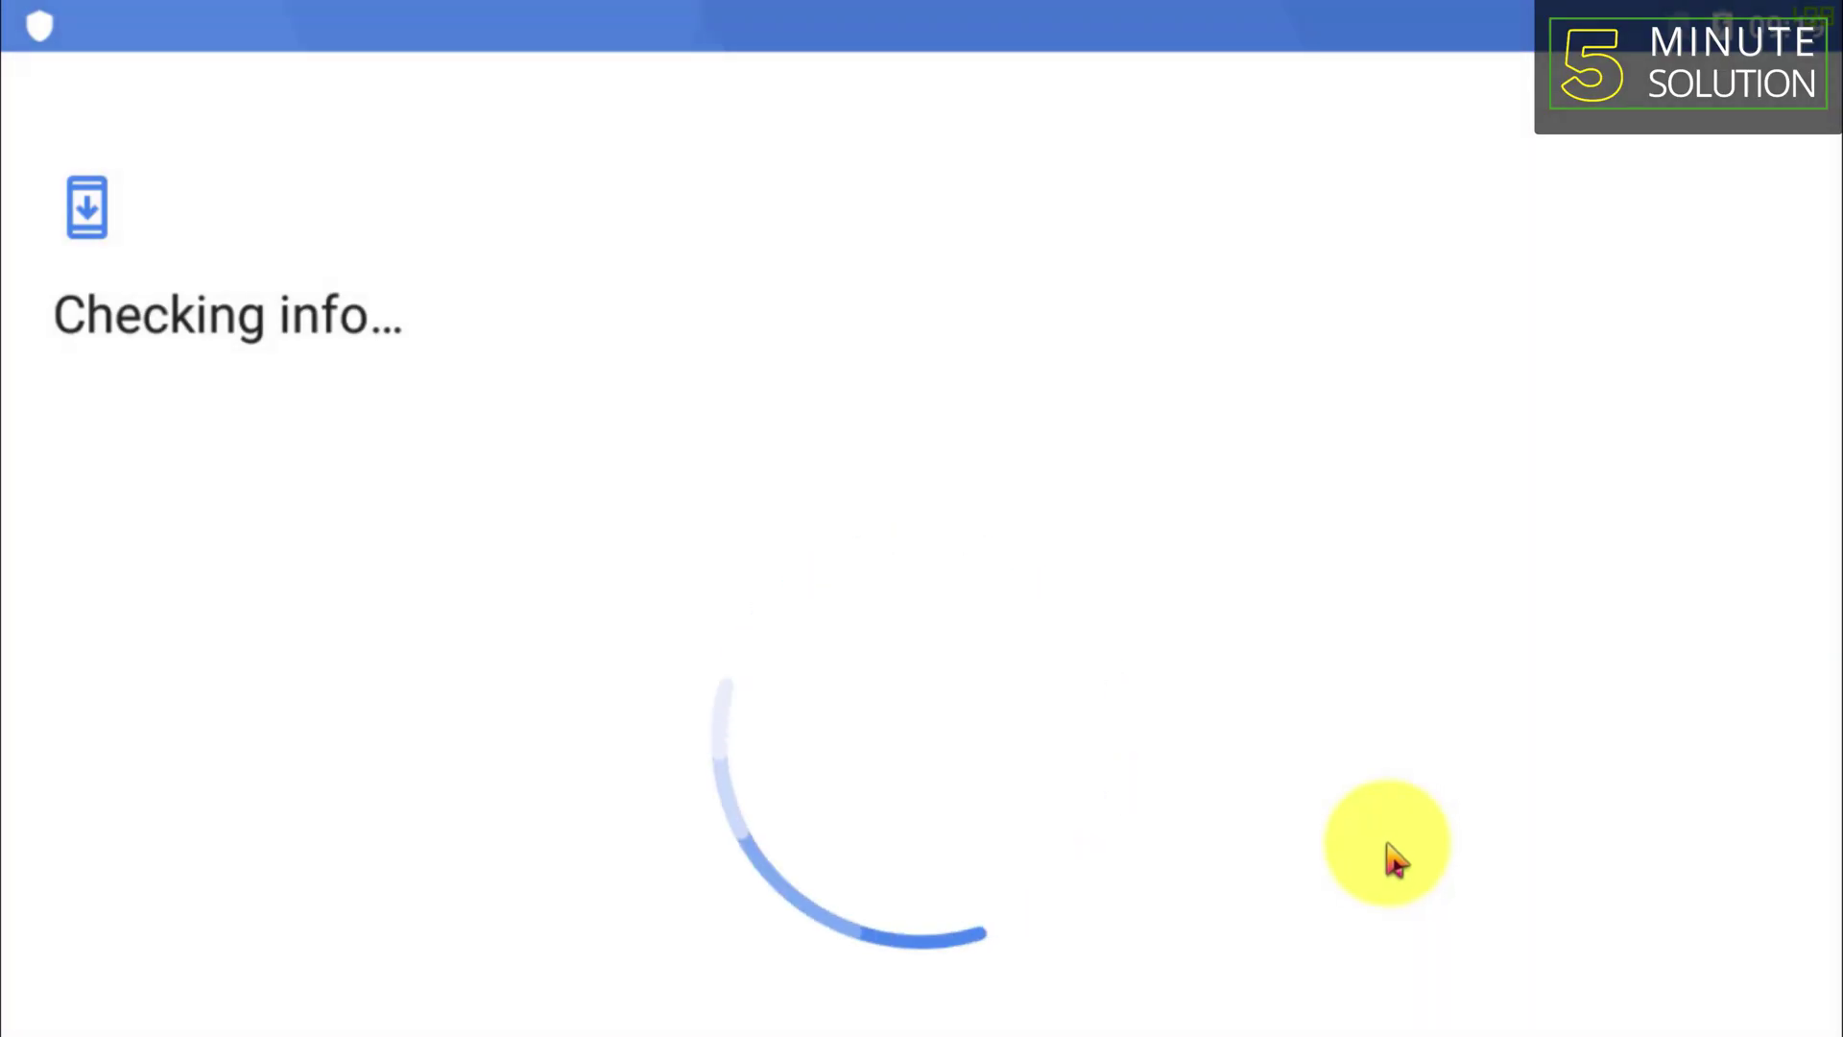
Continue the Google account sign-in, agreeing to the Google terms and going through the Google Services settings.
left_click(1212, 600)
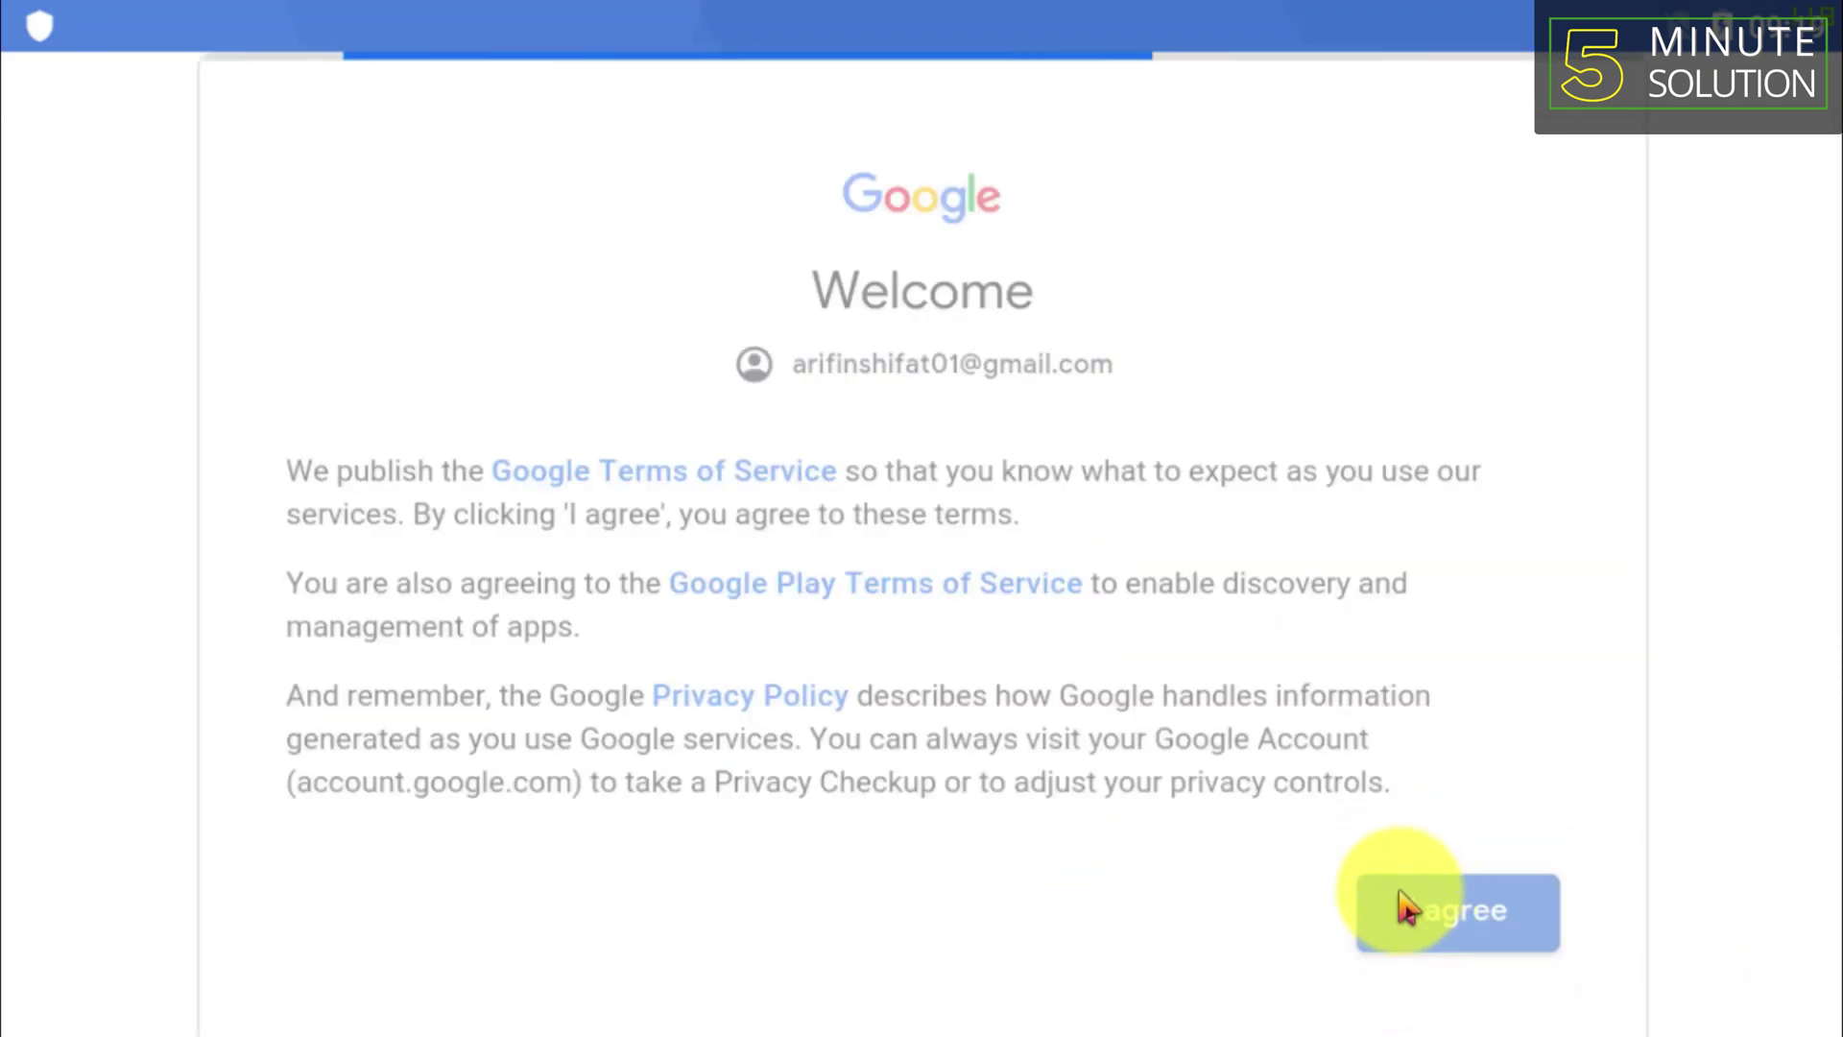
left_click(1403, 907)
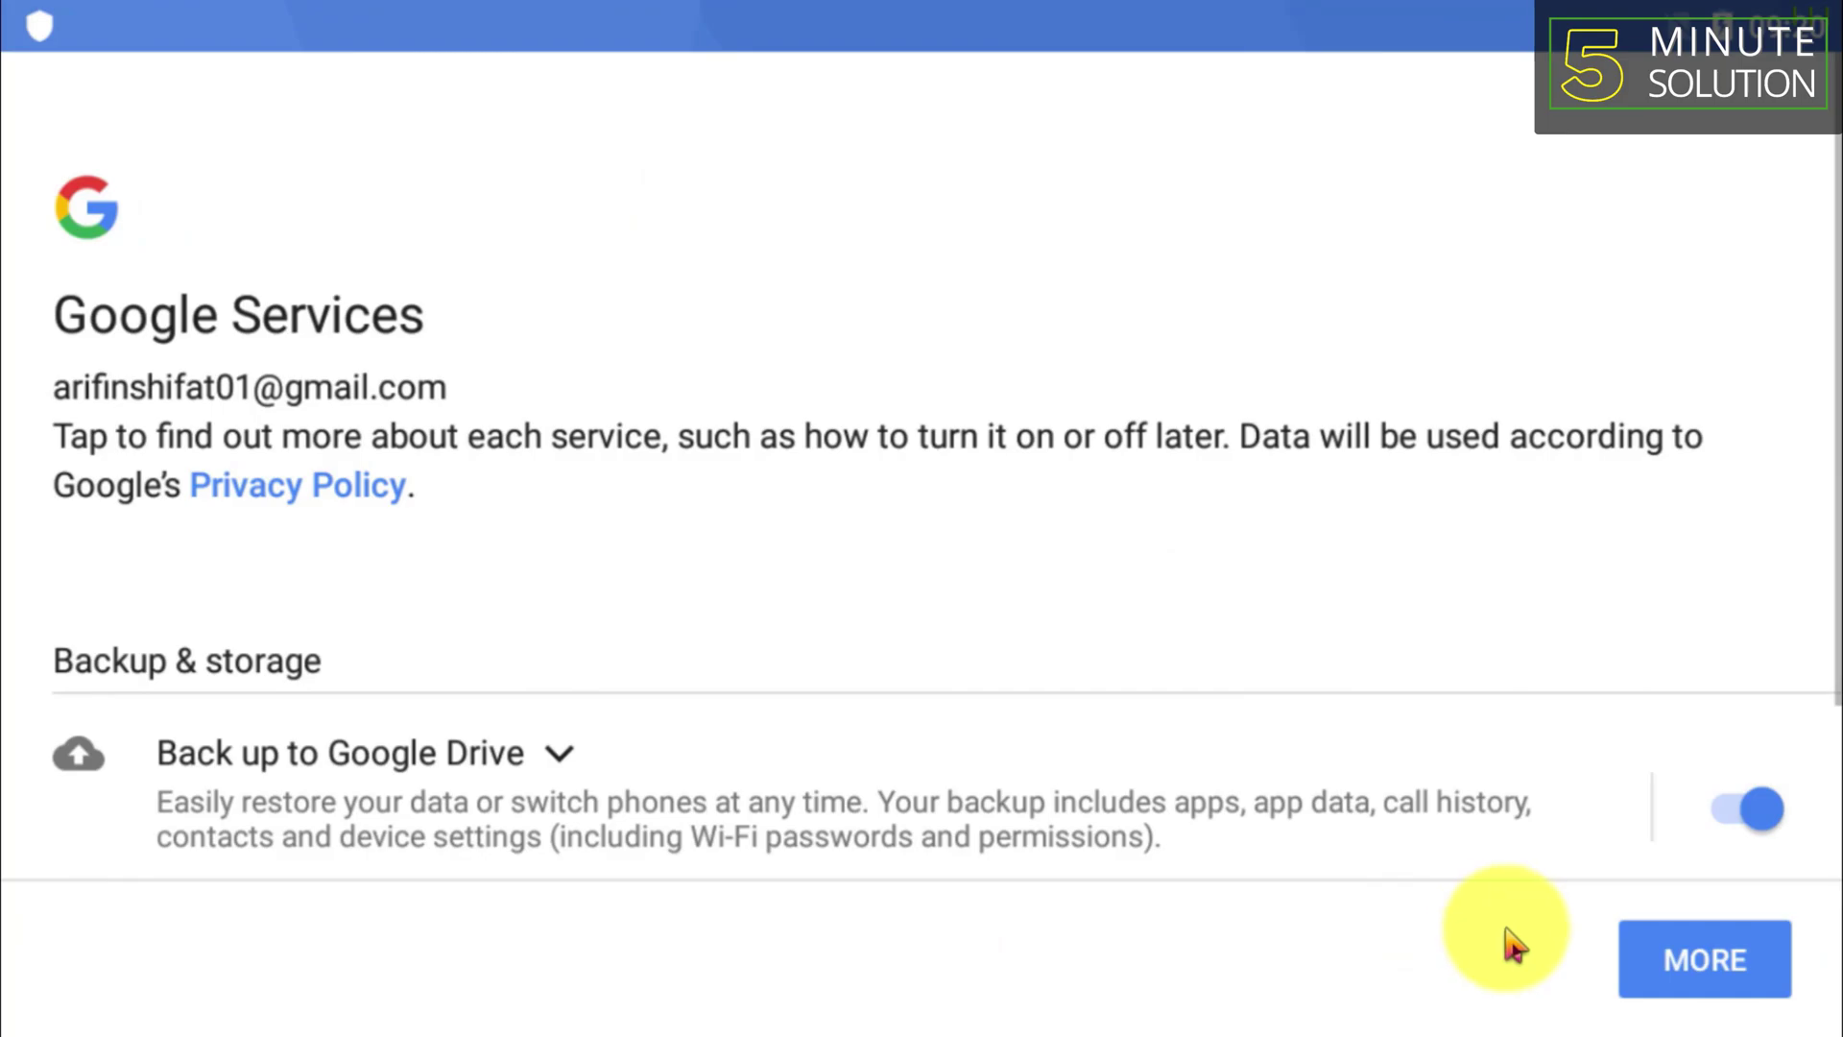
left_click(1633, 951)
left_click(1633, 951)
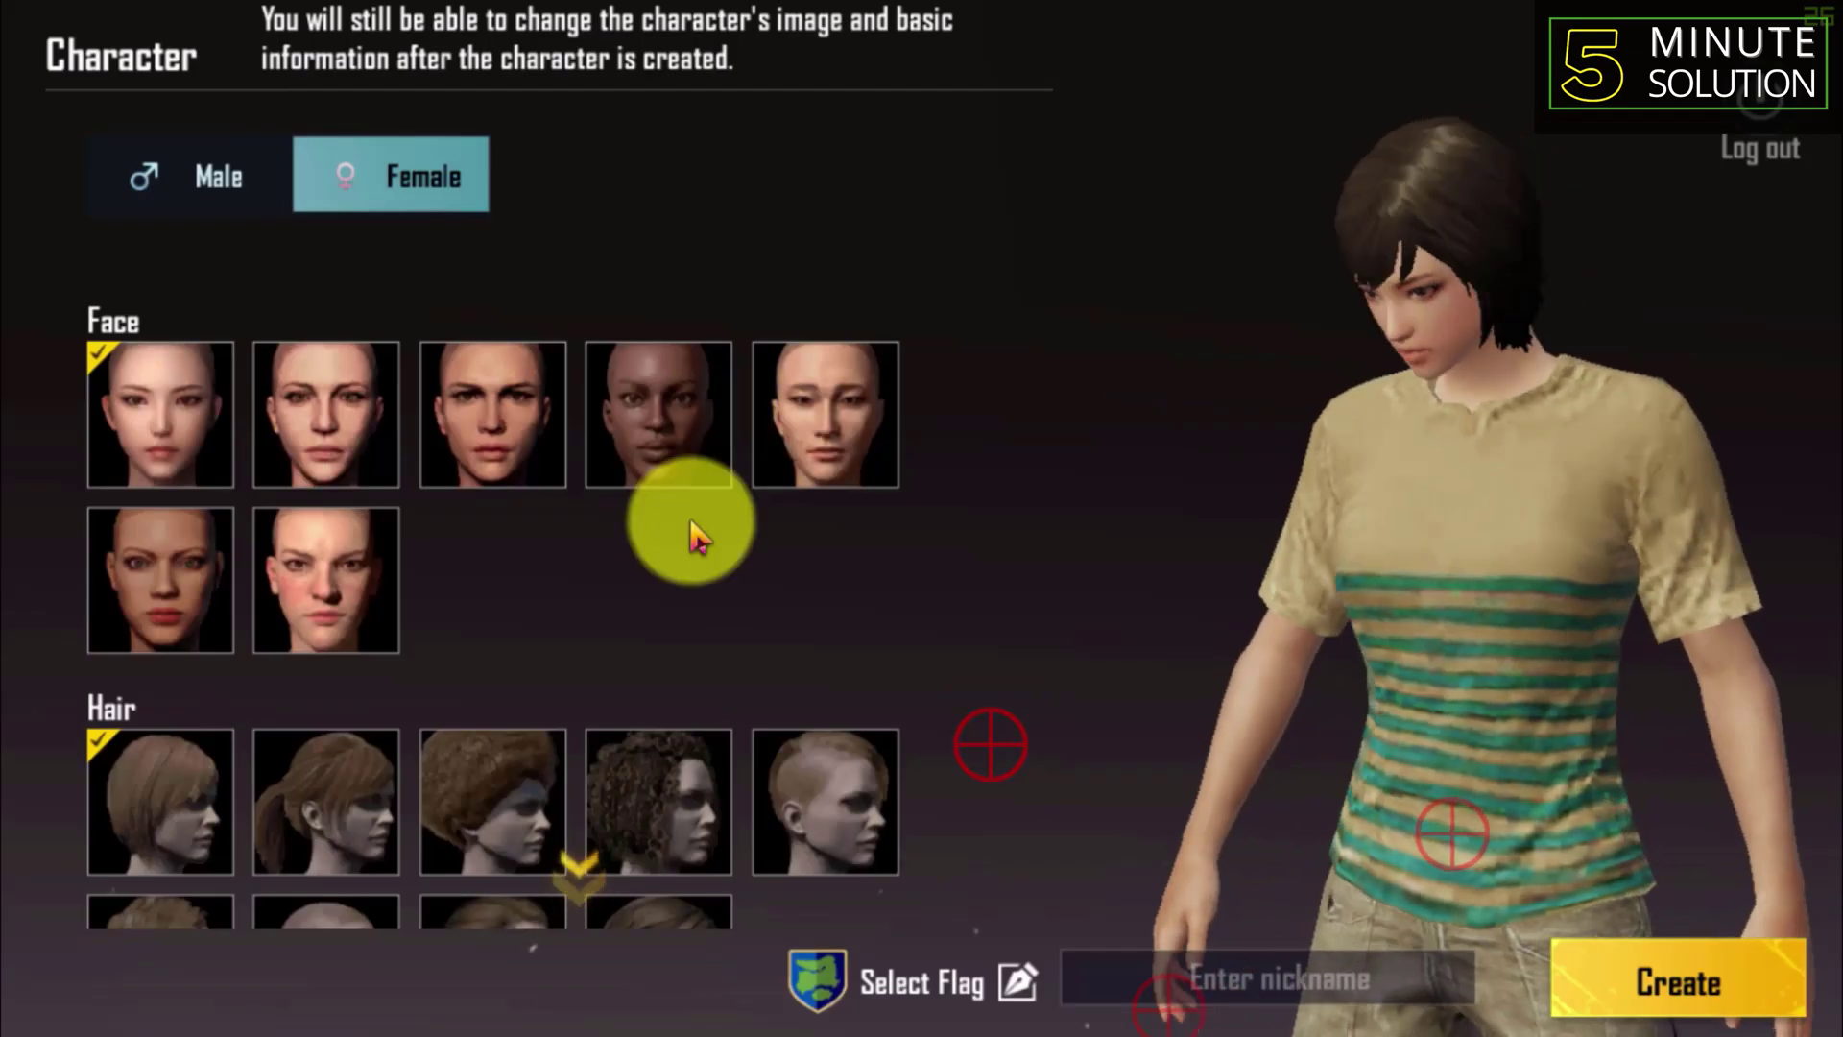
Create the character with the nickname DemonXXplays and claim the welcome outfit reward.
scroll(688, 523, "down", 3)
type("DemonXXplays")
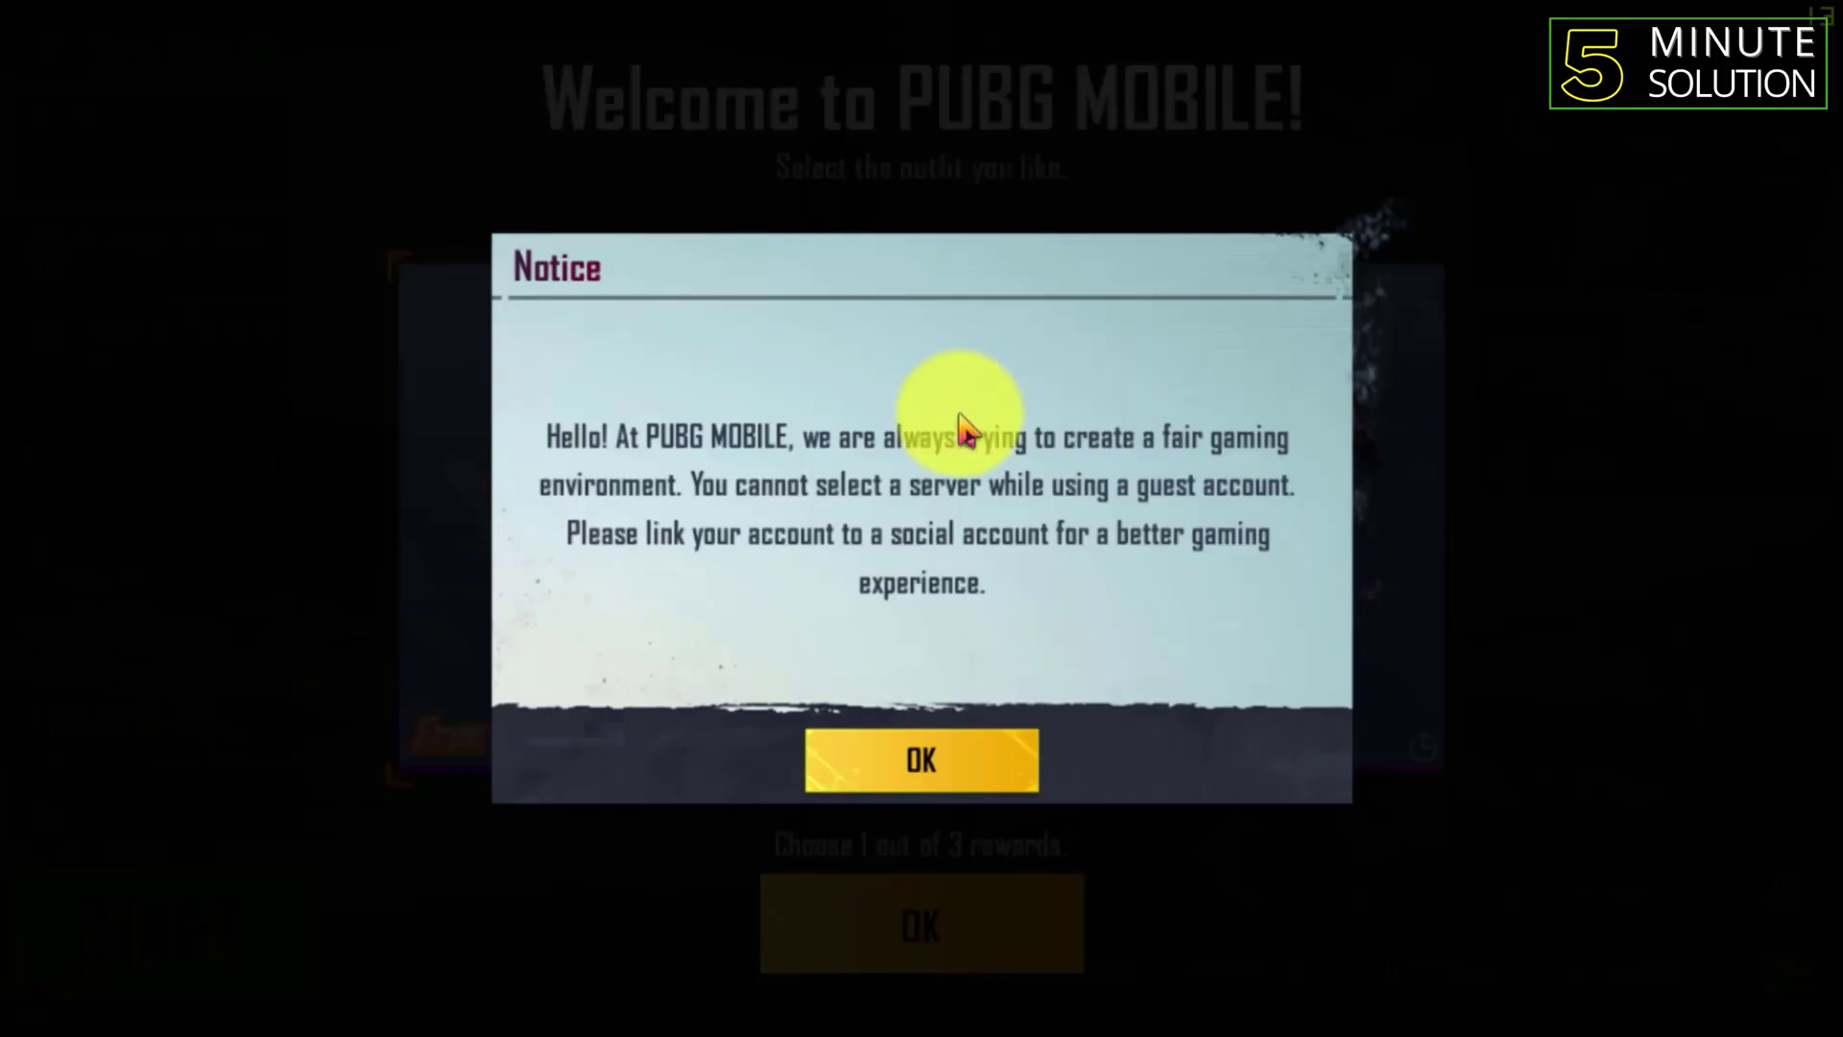
left_click(937, 763)
left_click(917, 912)
left_click(960, 879)
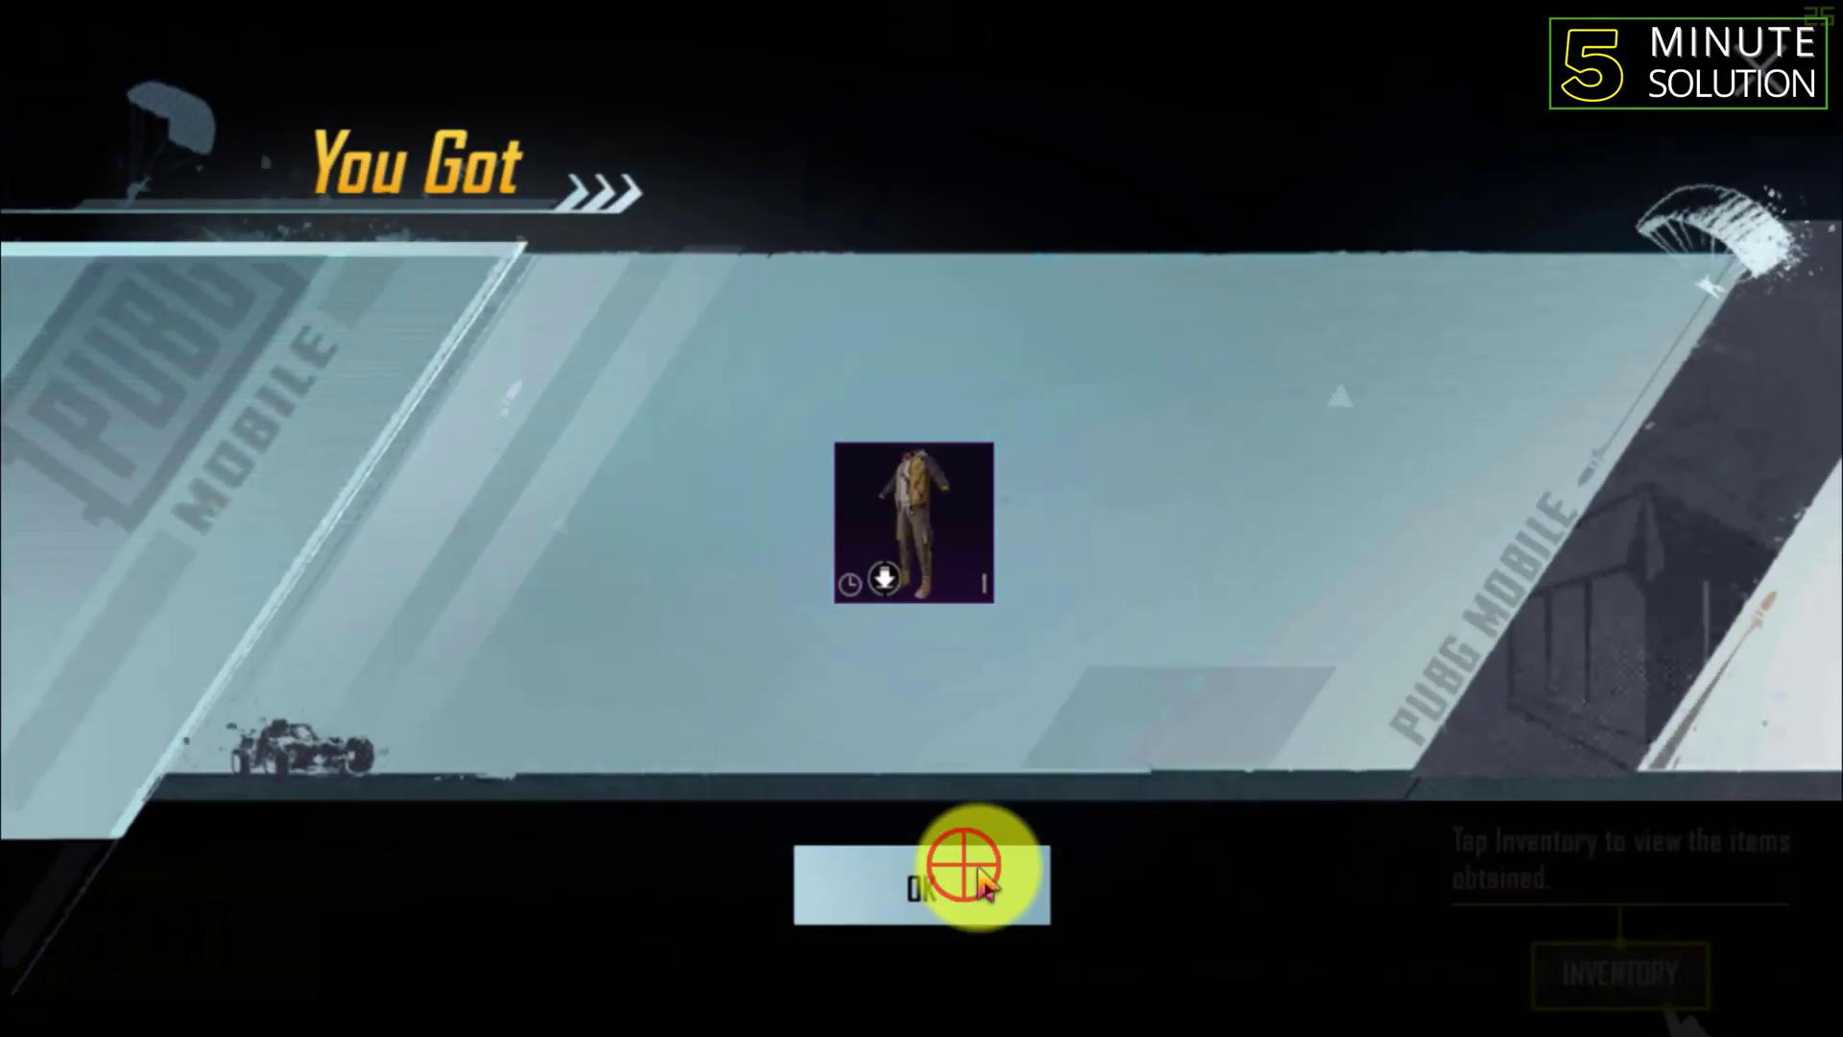
Equip the obtained outfit from the inventory and return to the lobby.
left_click(1687, 539)
left_click(1658, 988)
left_click(1650, 905)
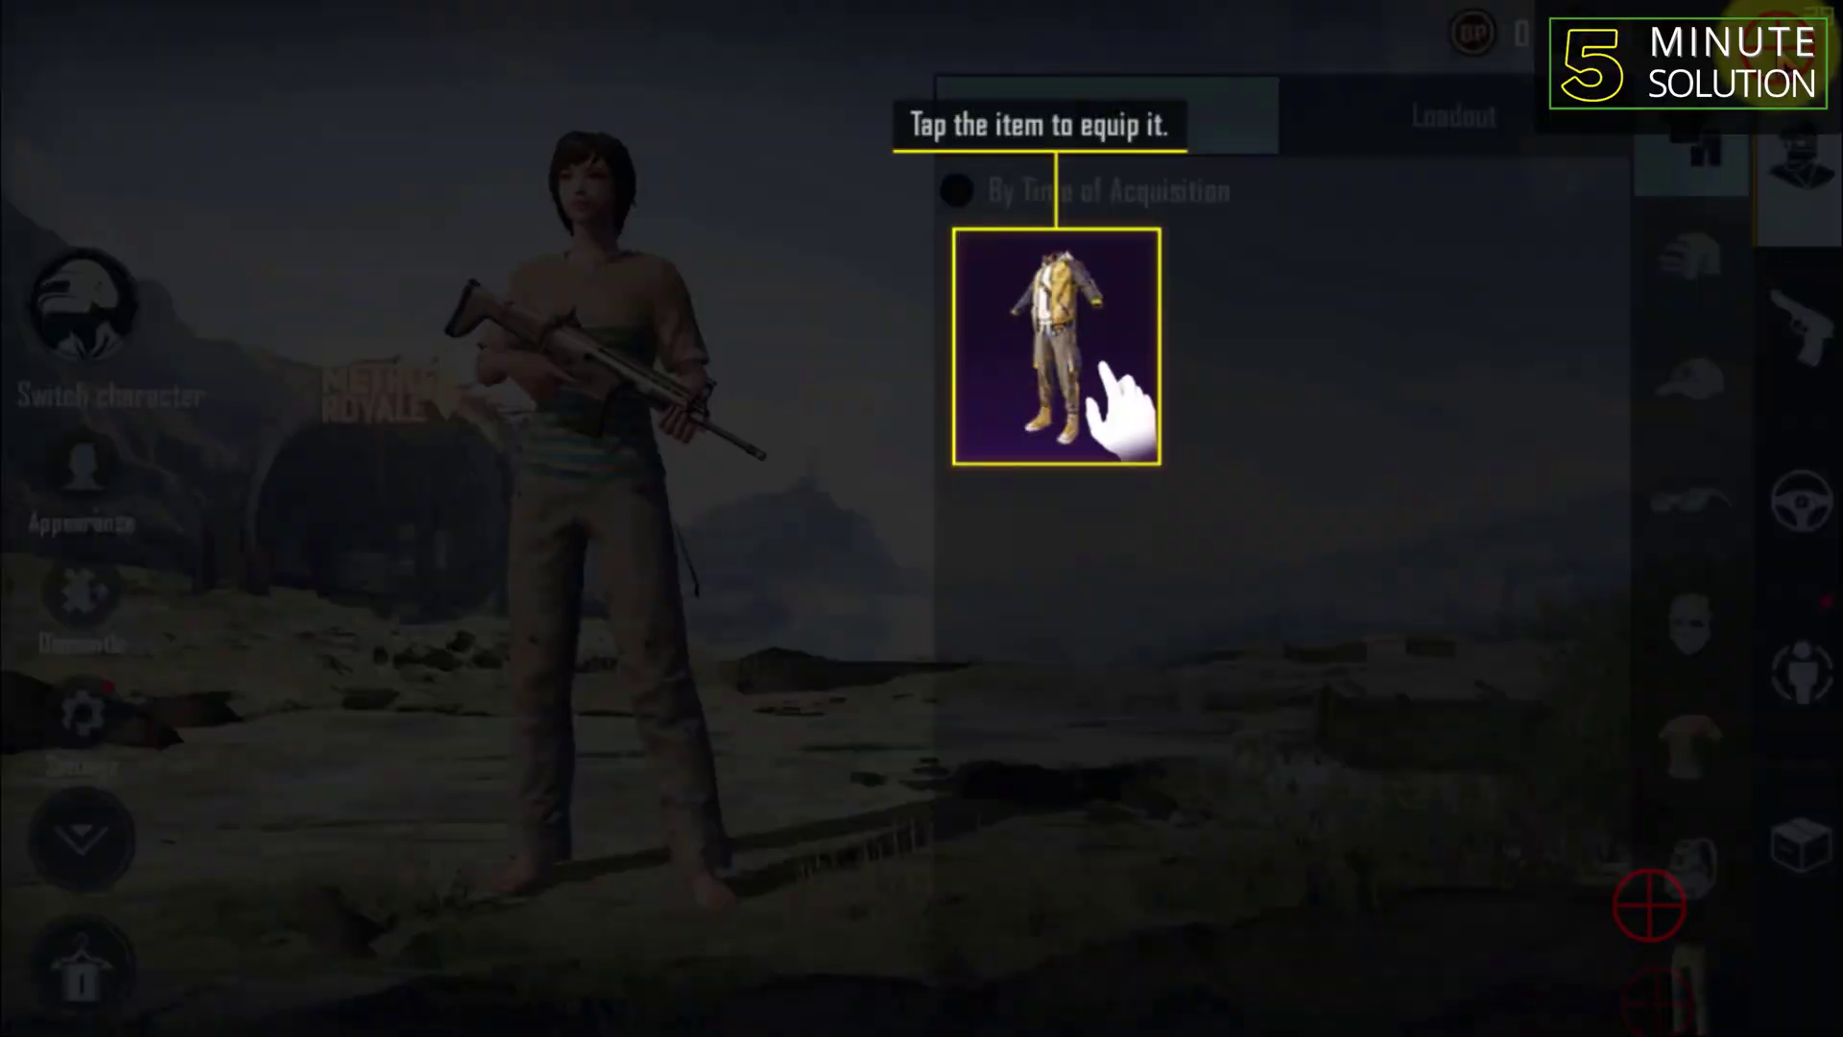
left_click(1024, 352)
left_click(1815, 21)
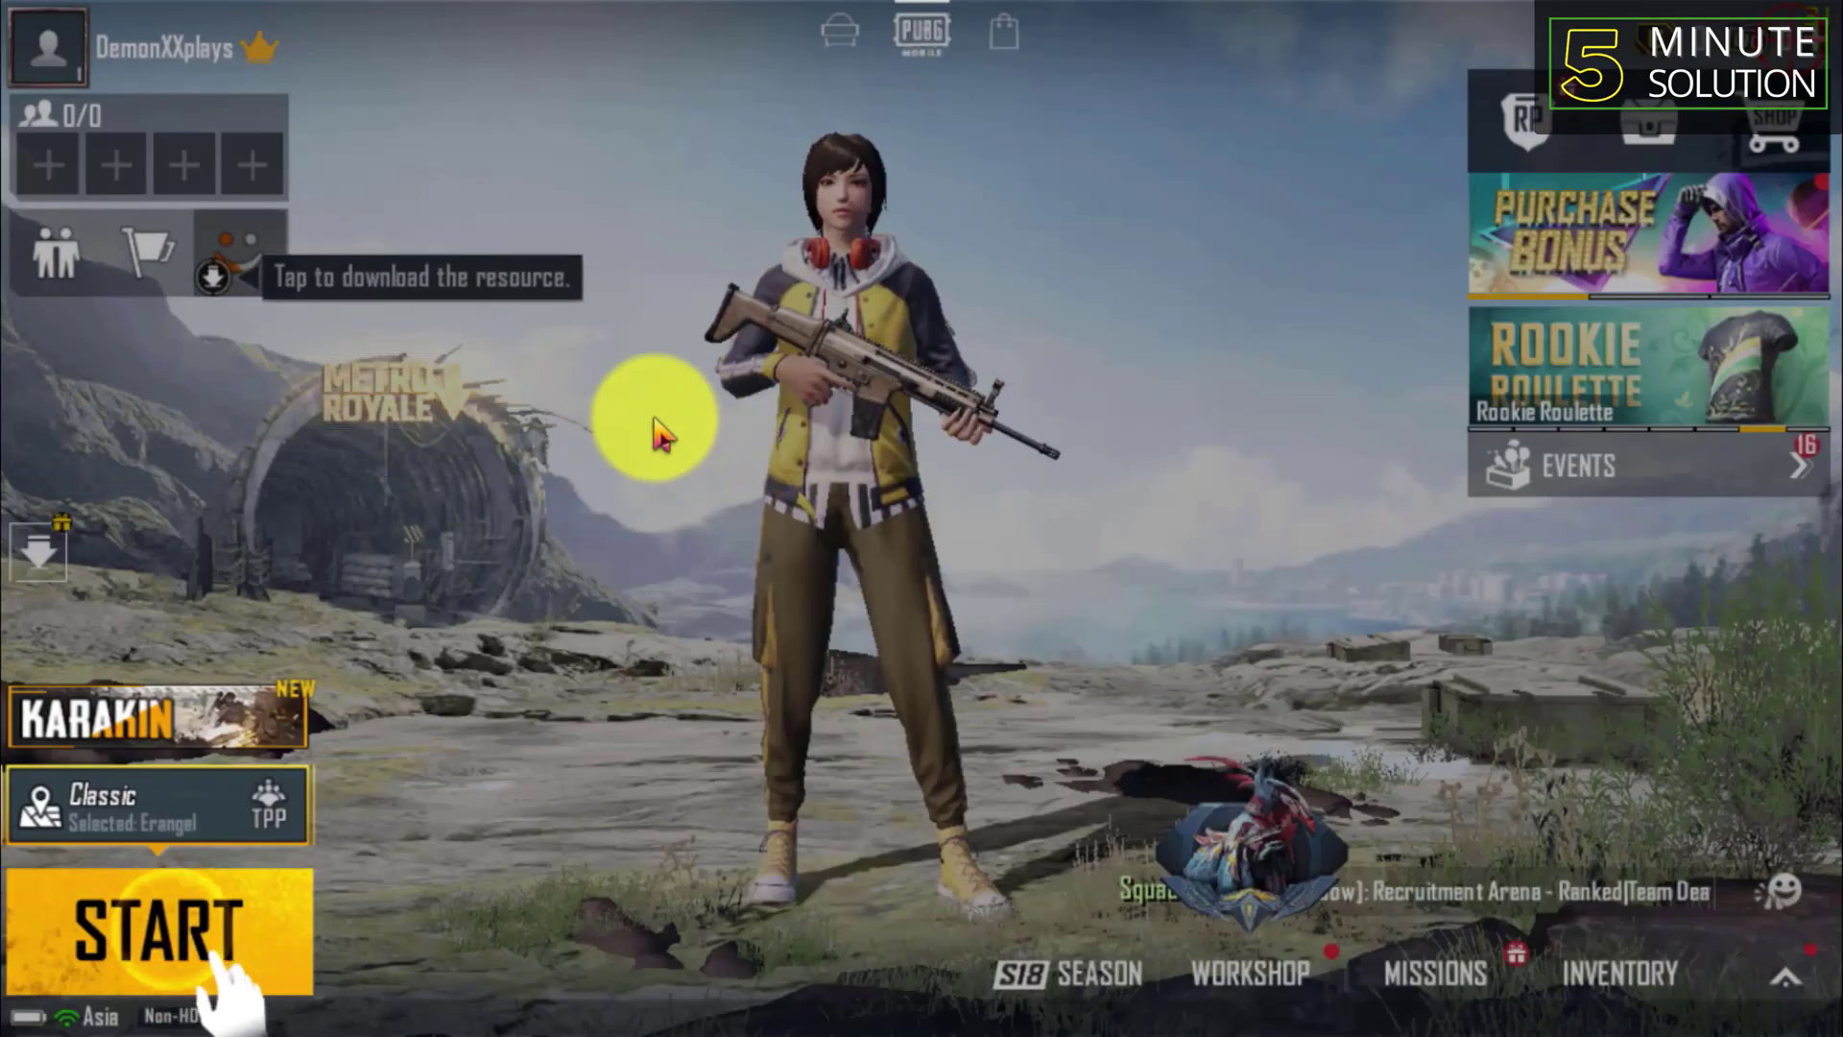
Start matchmaking for a Classic TPP match on Erangel.
left_click(1781, 975)
left_click(49, 527)
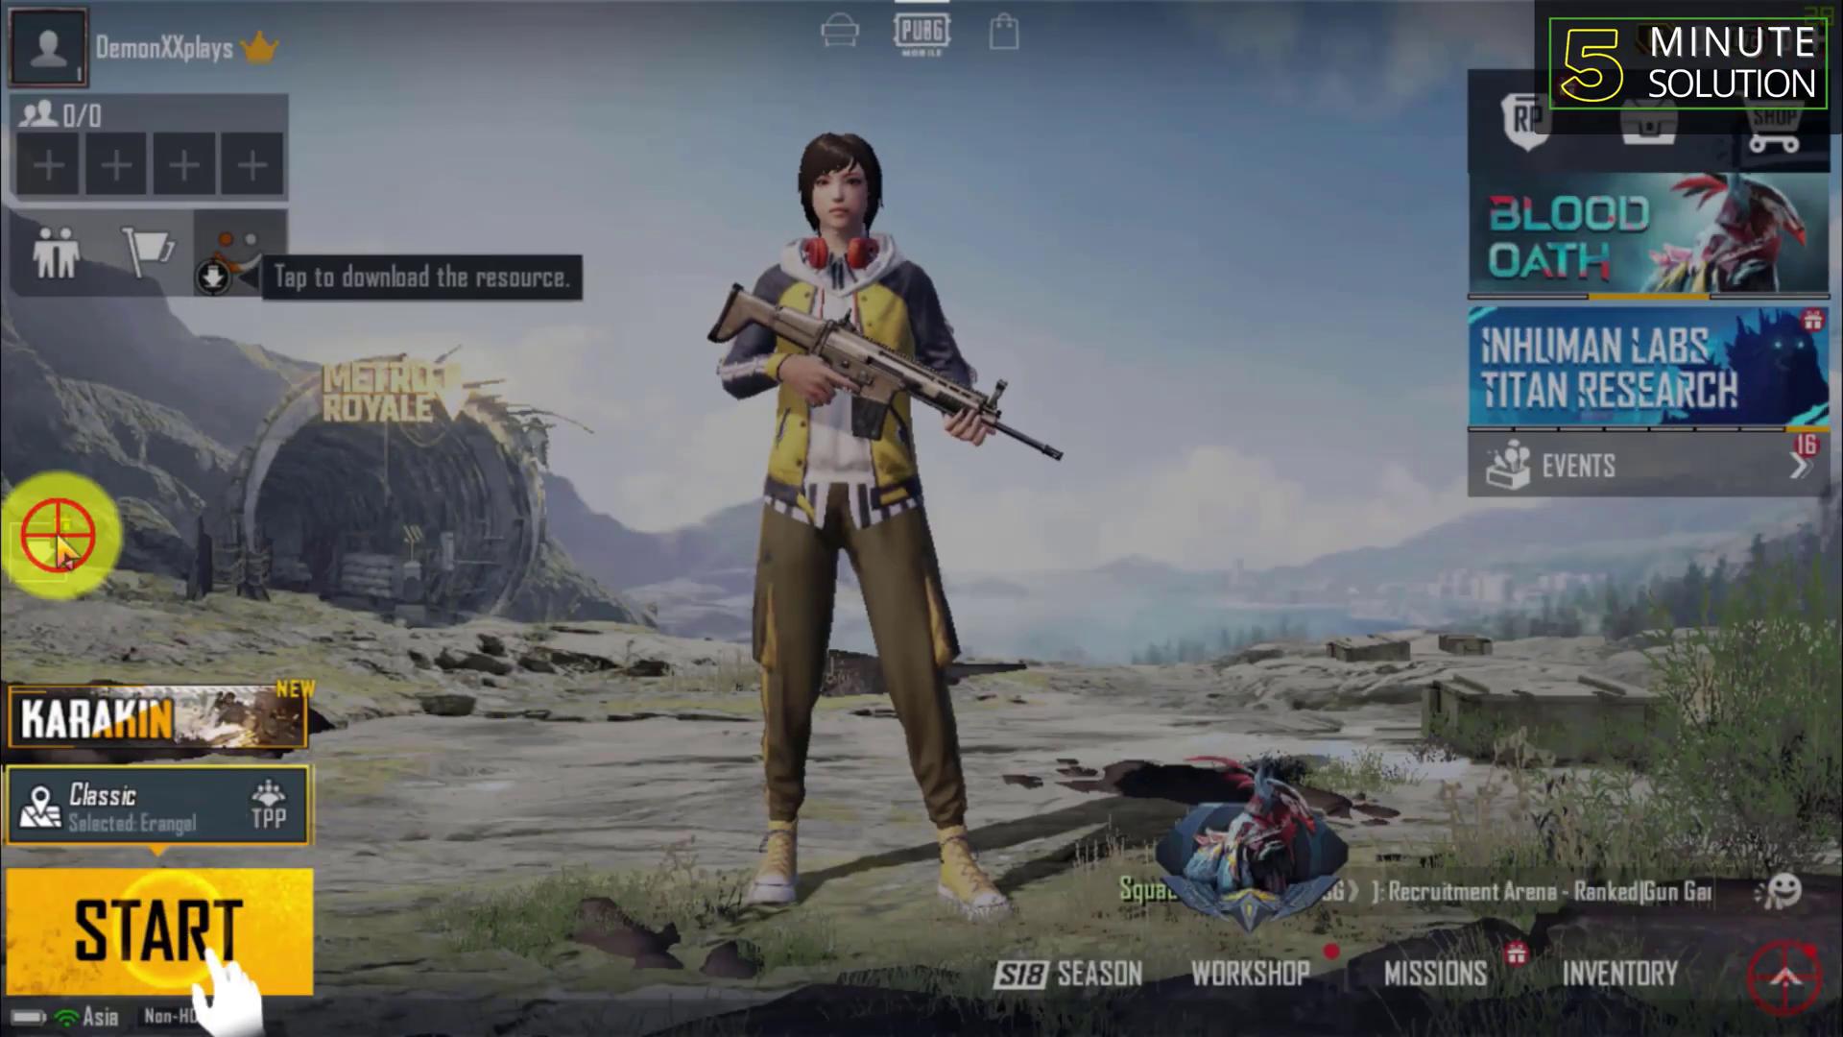
left_click(210, 936)
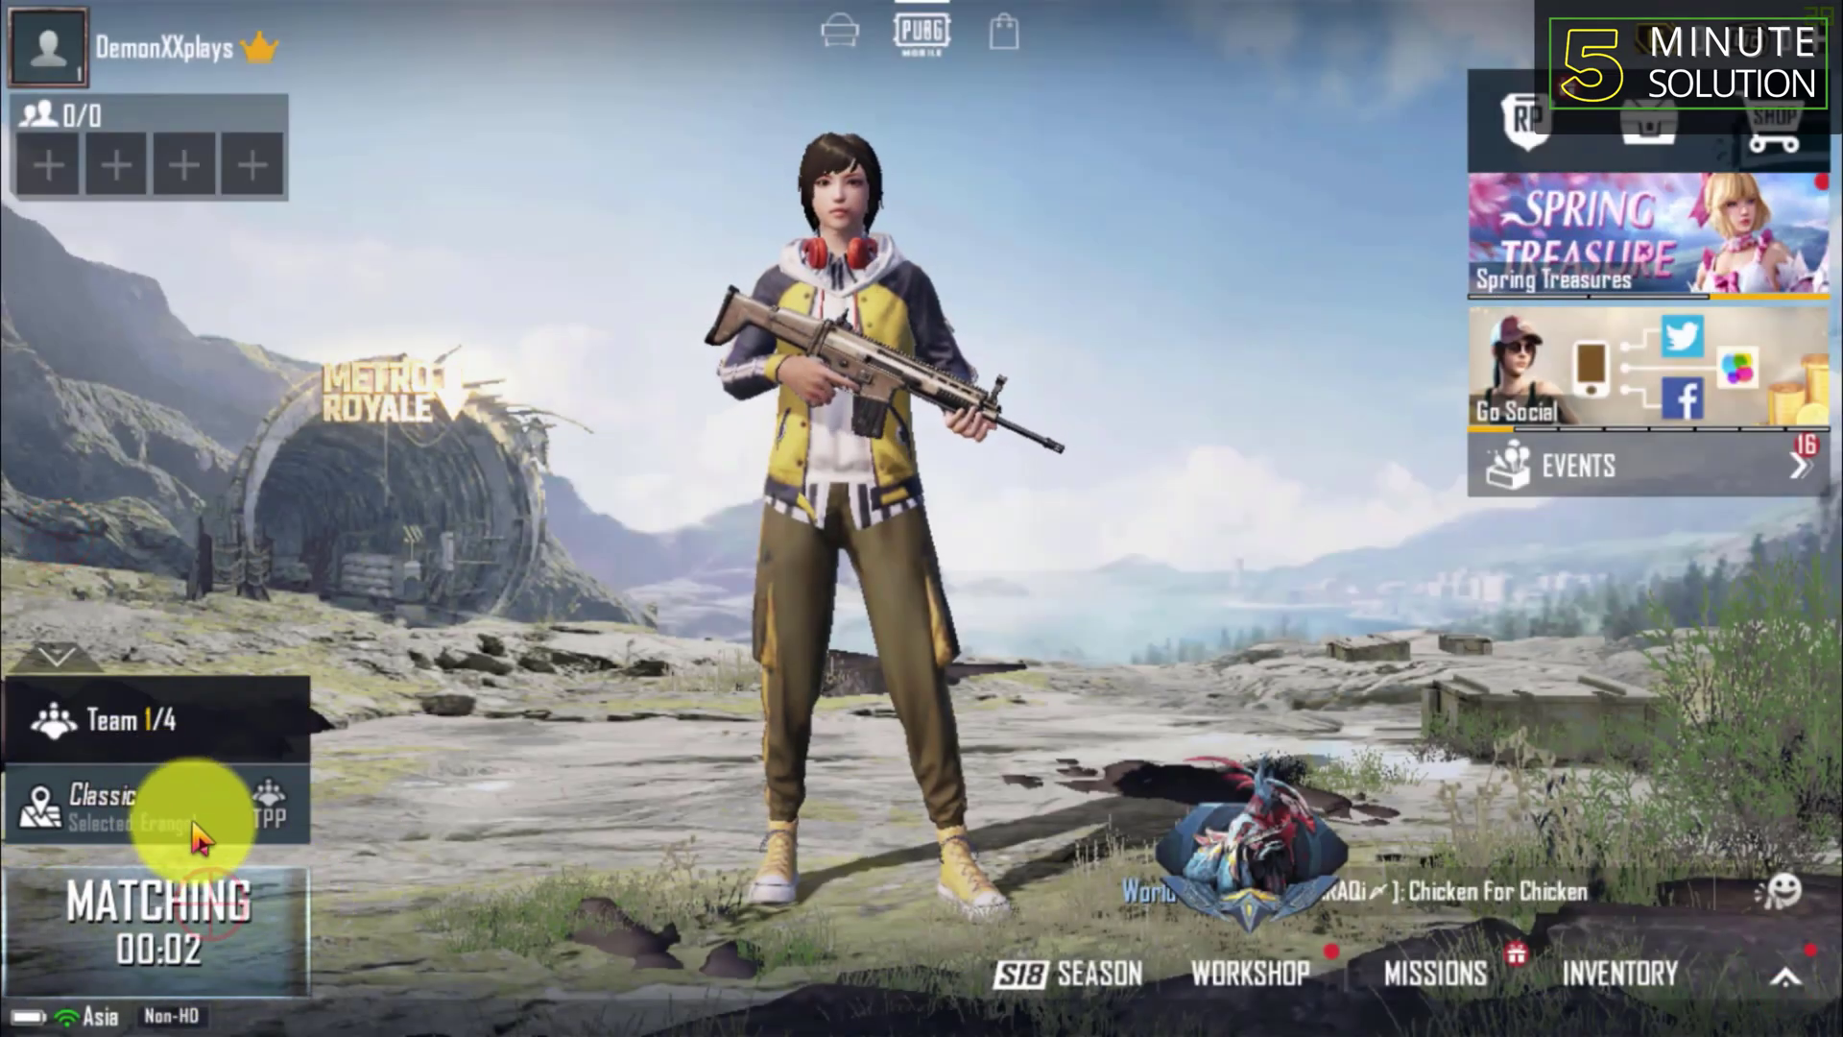
Set the combat graphics to Smooth with a 90 fps frame rate in the game settings and apply the change.
left_click(1796, 989)
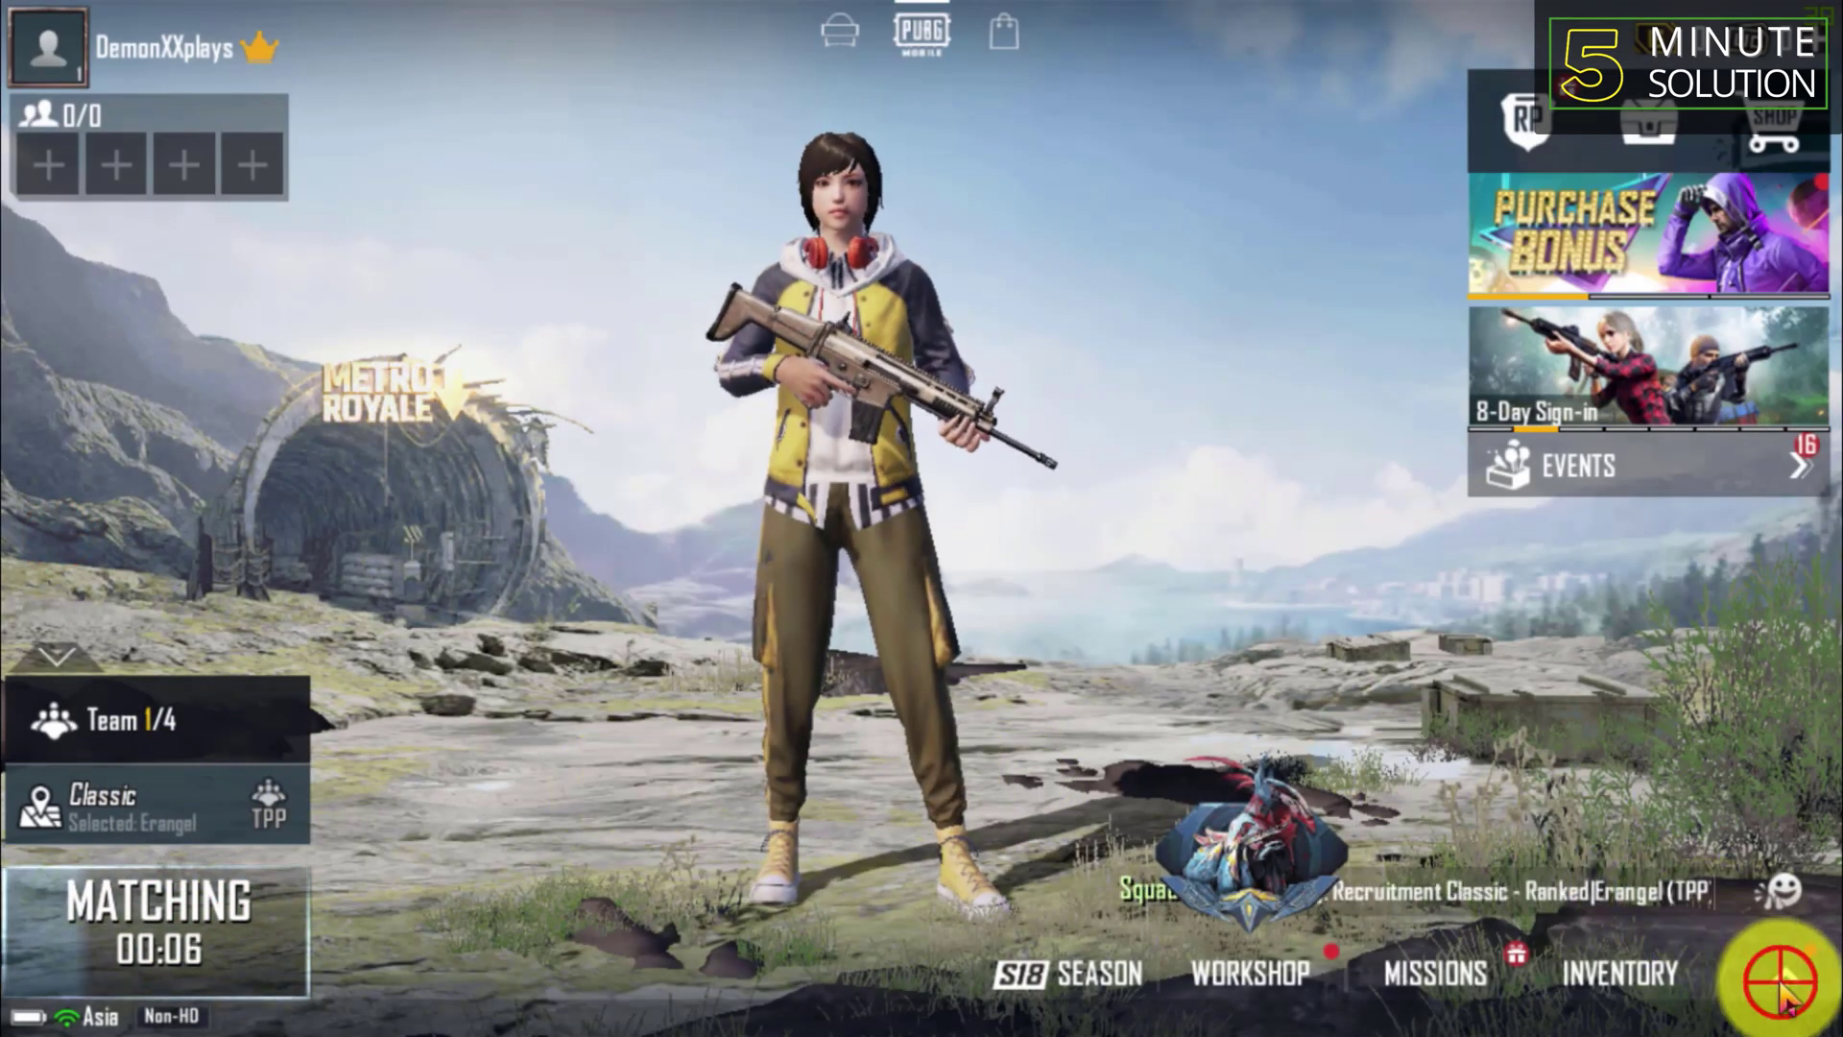
left_click(1589, 168)
left_click(1647, 171)
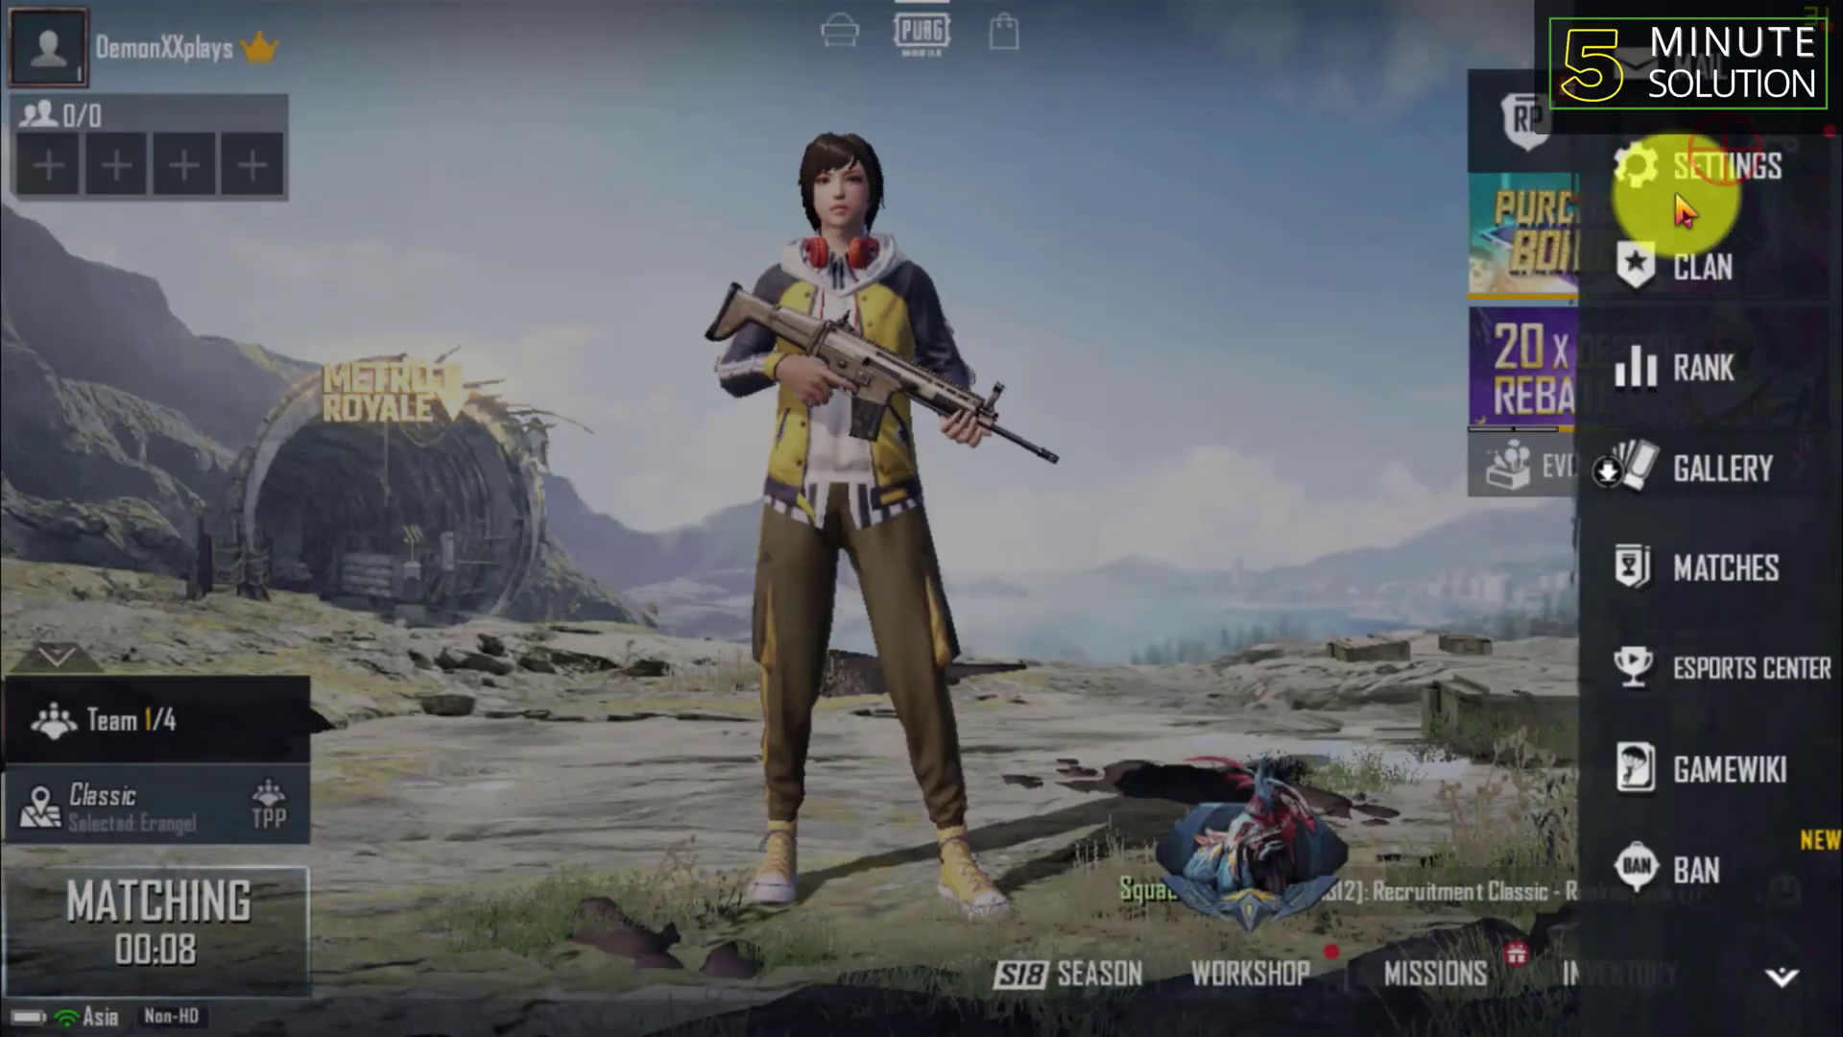
left_click(1740, 257)
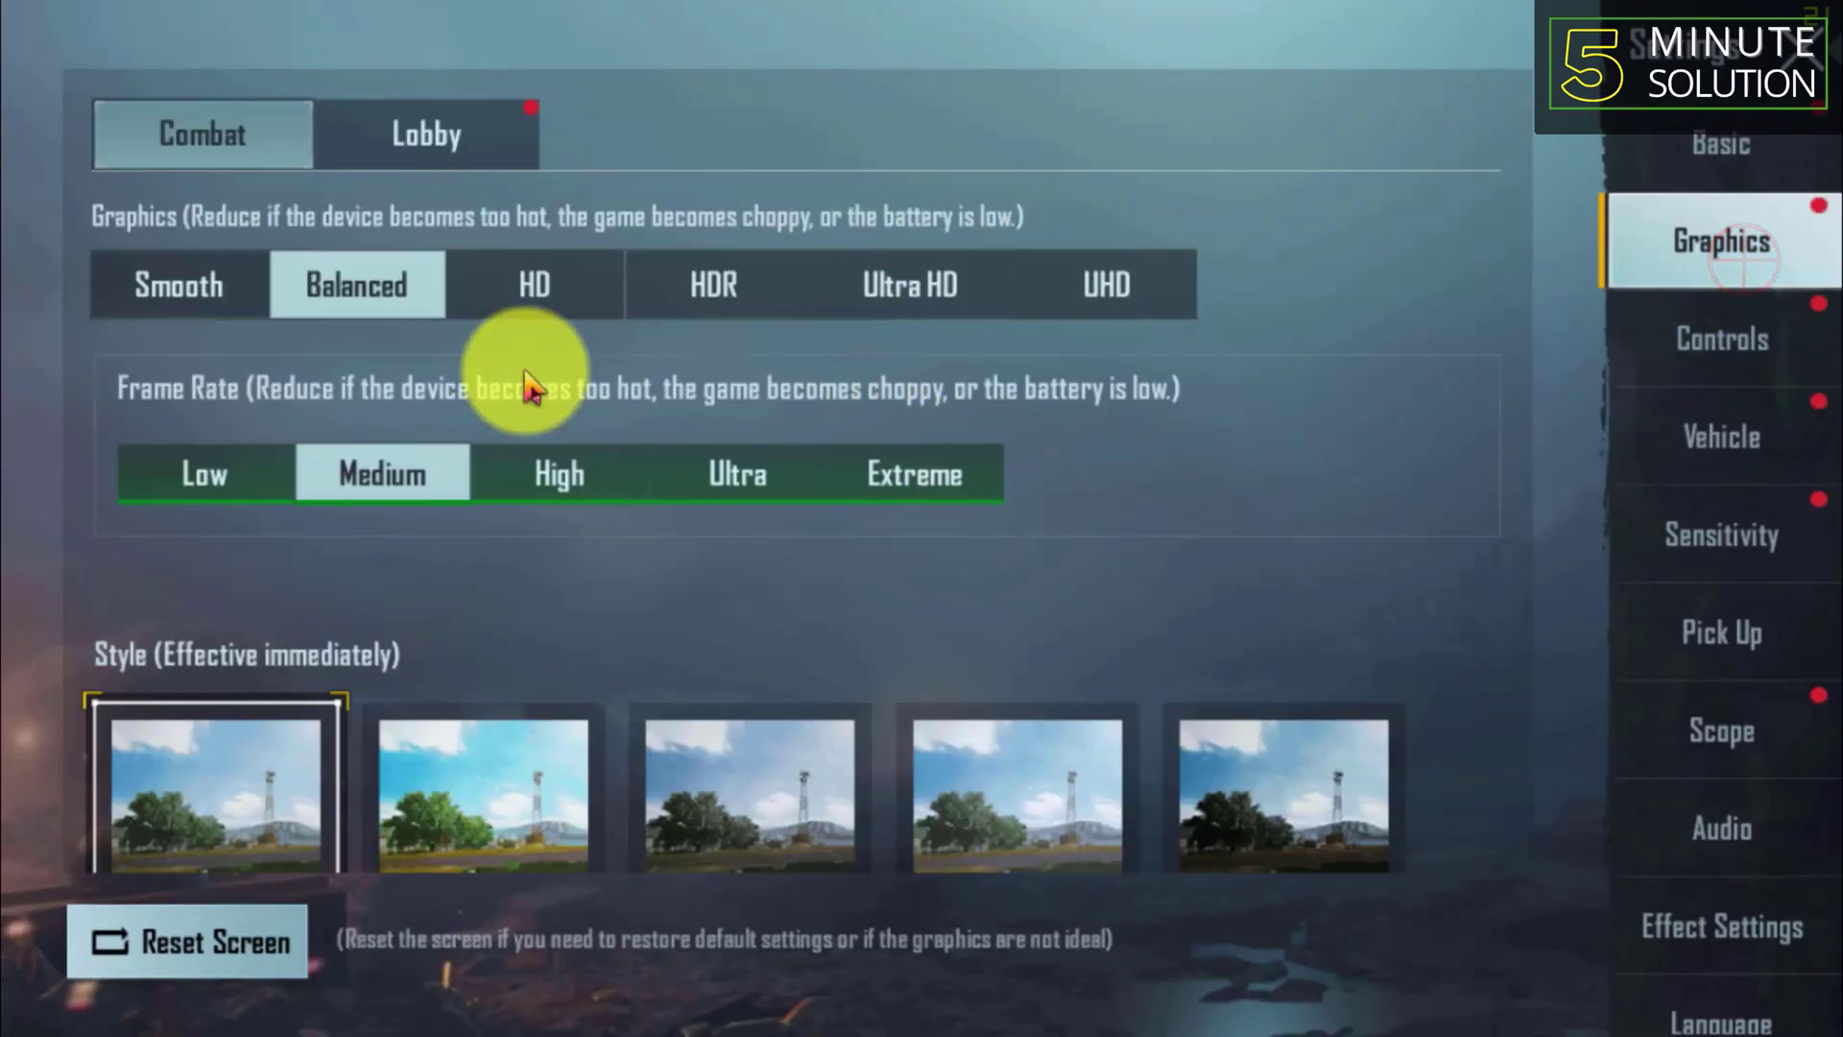
left_click(206, 283)
left_click(1077, 472)
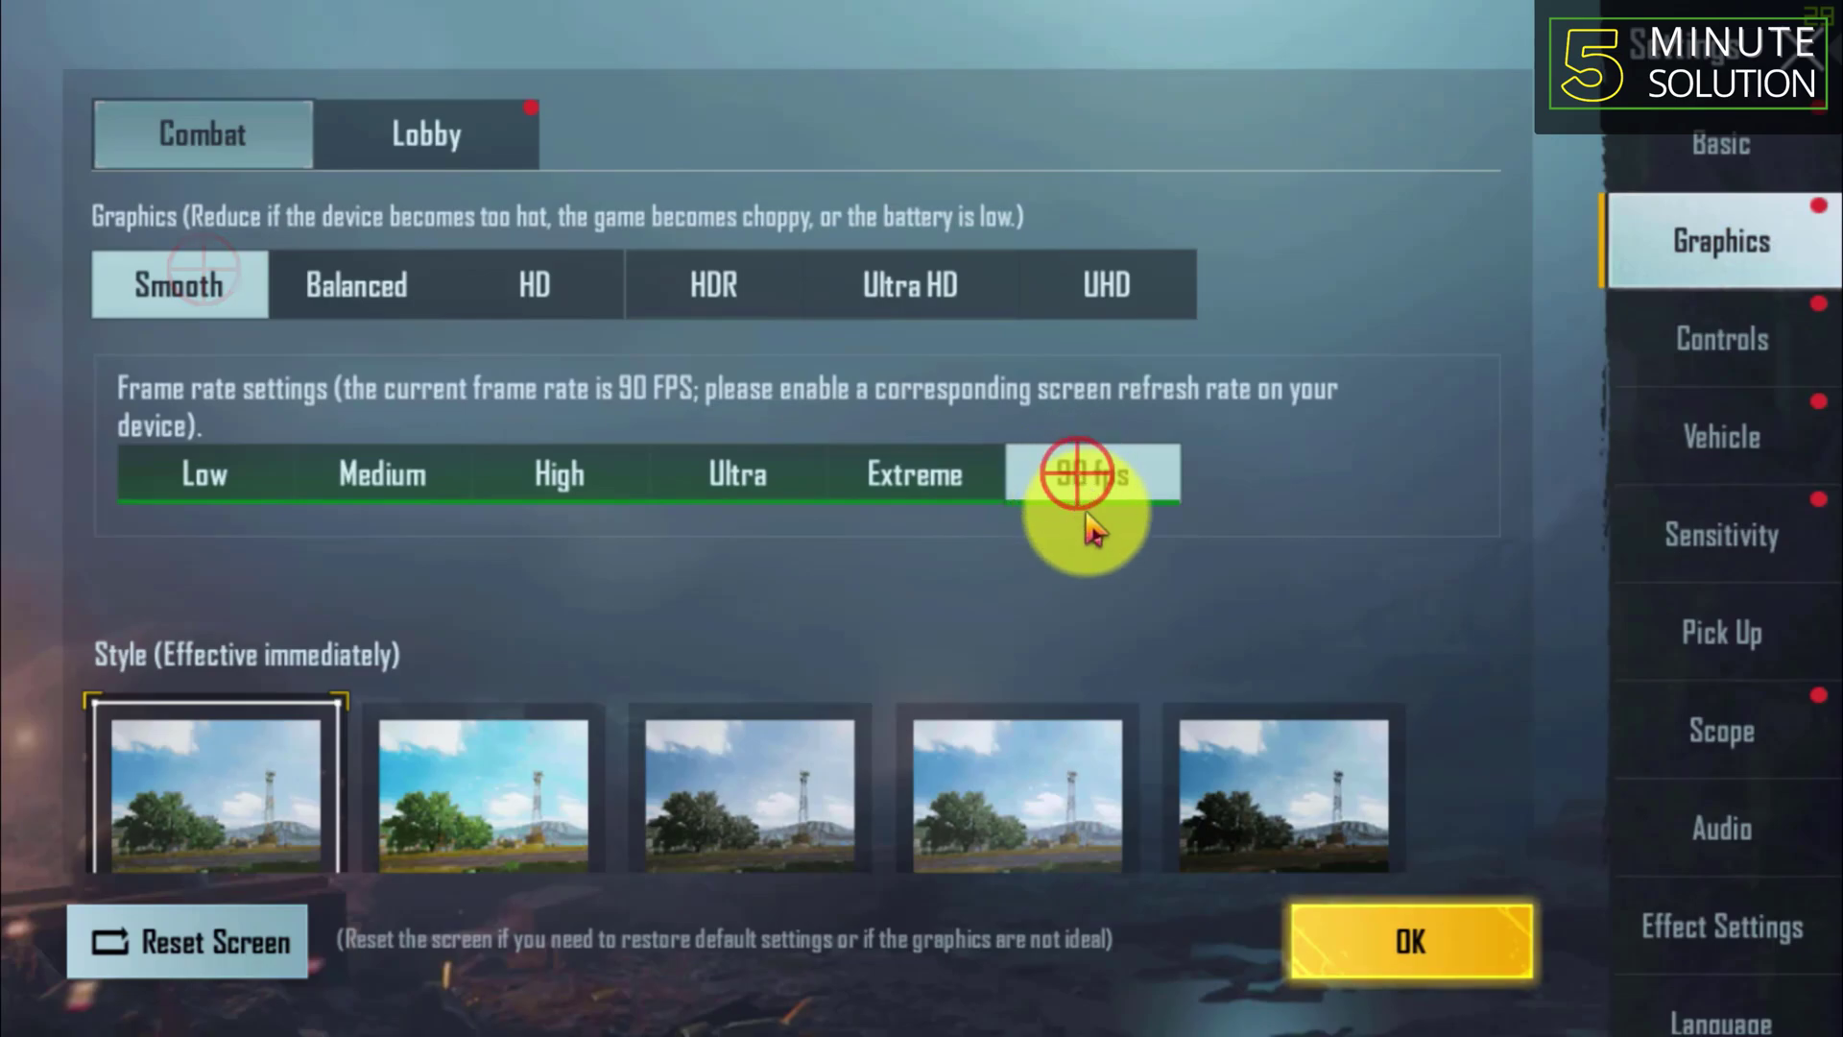
left_click(1382, 946)
left_click(960, 757)
Change the combat graphics style to Colorful, apply it and view the remaining graphics options.
left_click(493, 808)
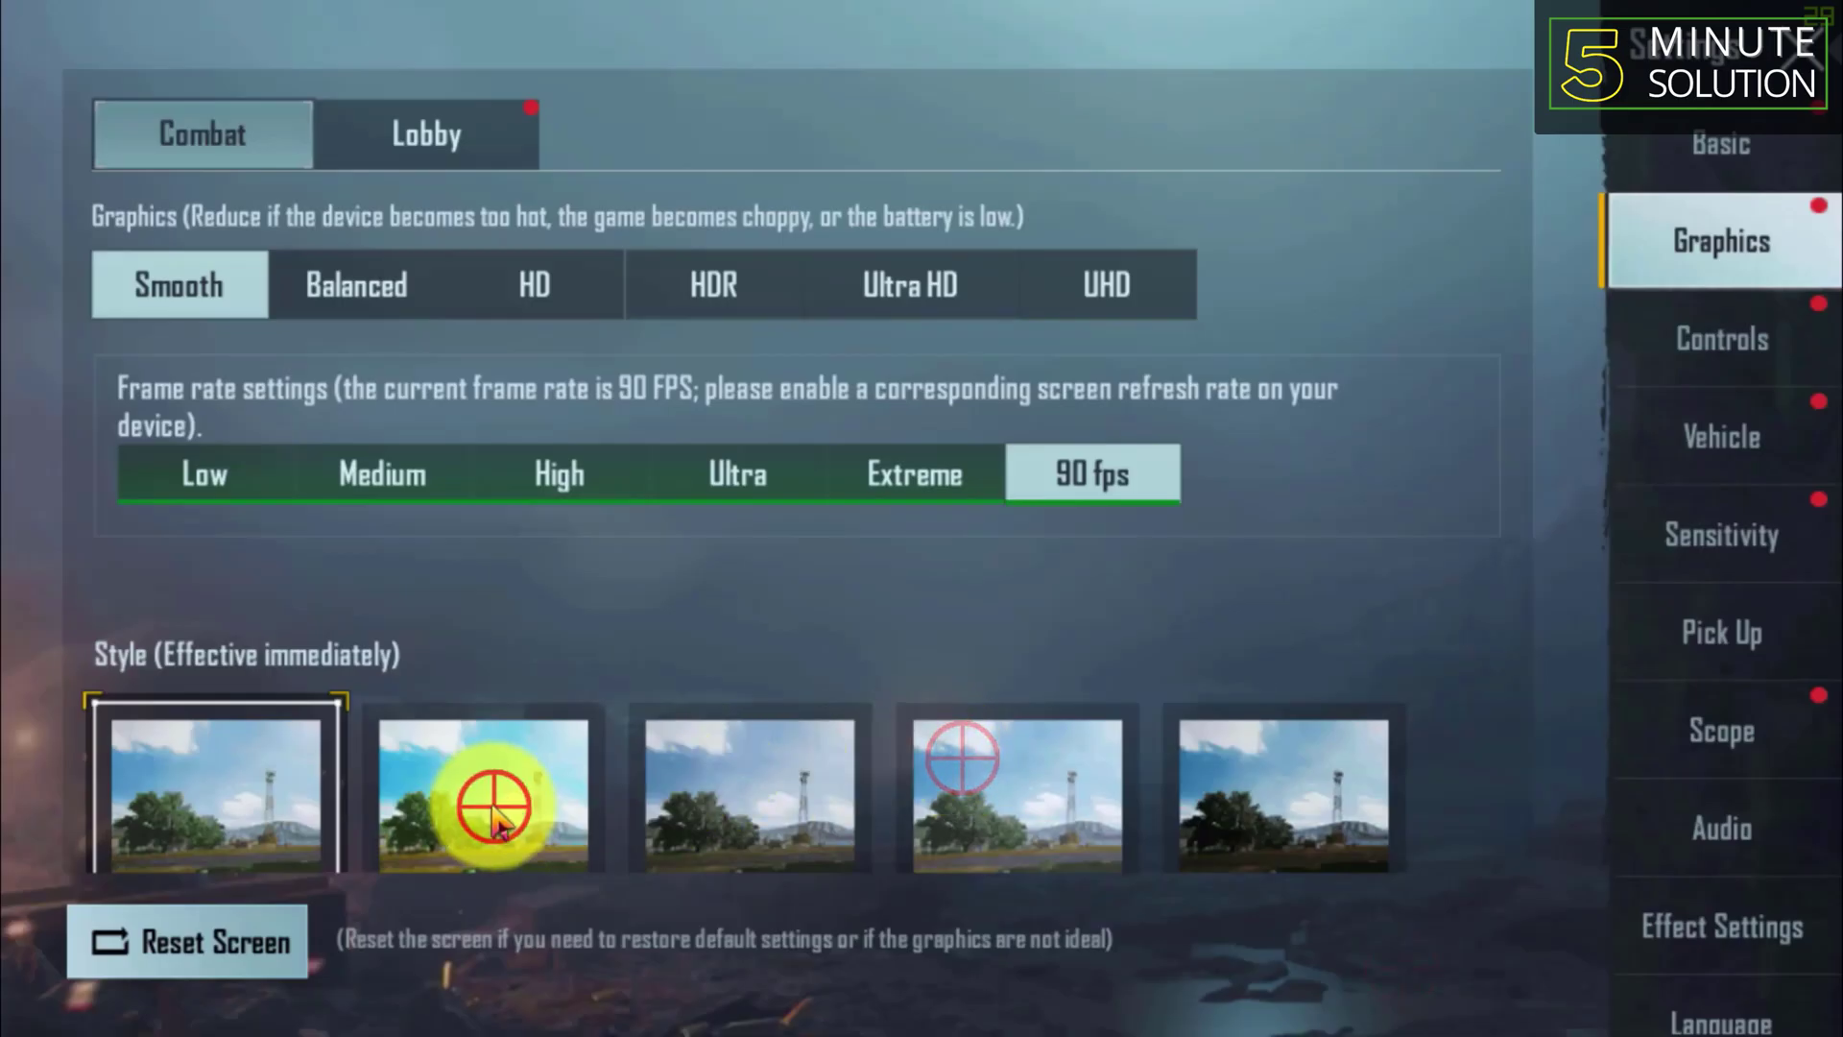
left_click_drag(708, 625, 708, 473)
left_click(1425, 949)
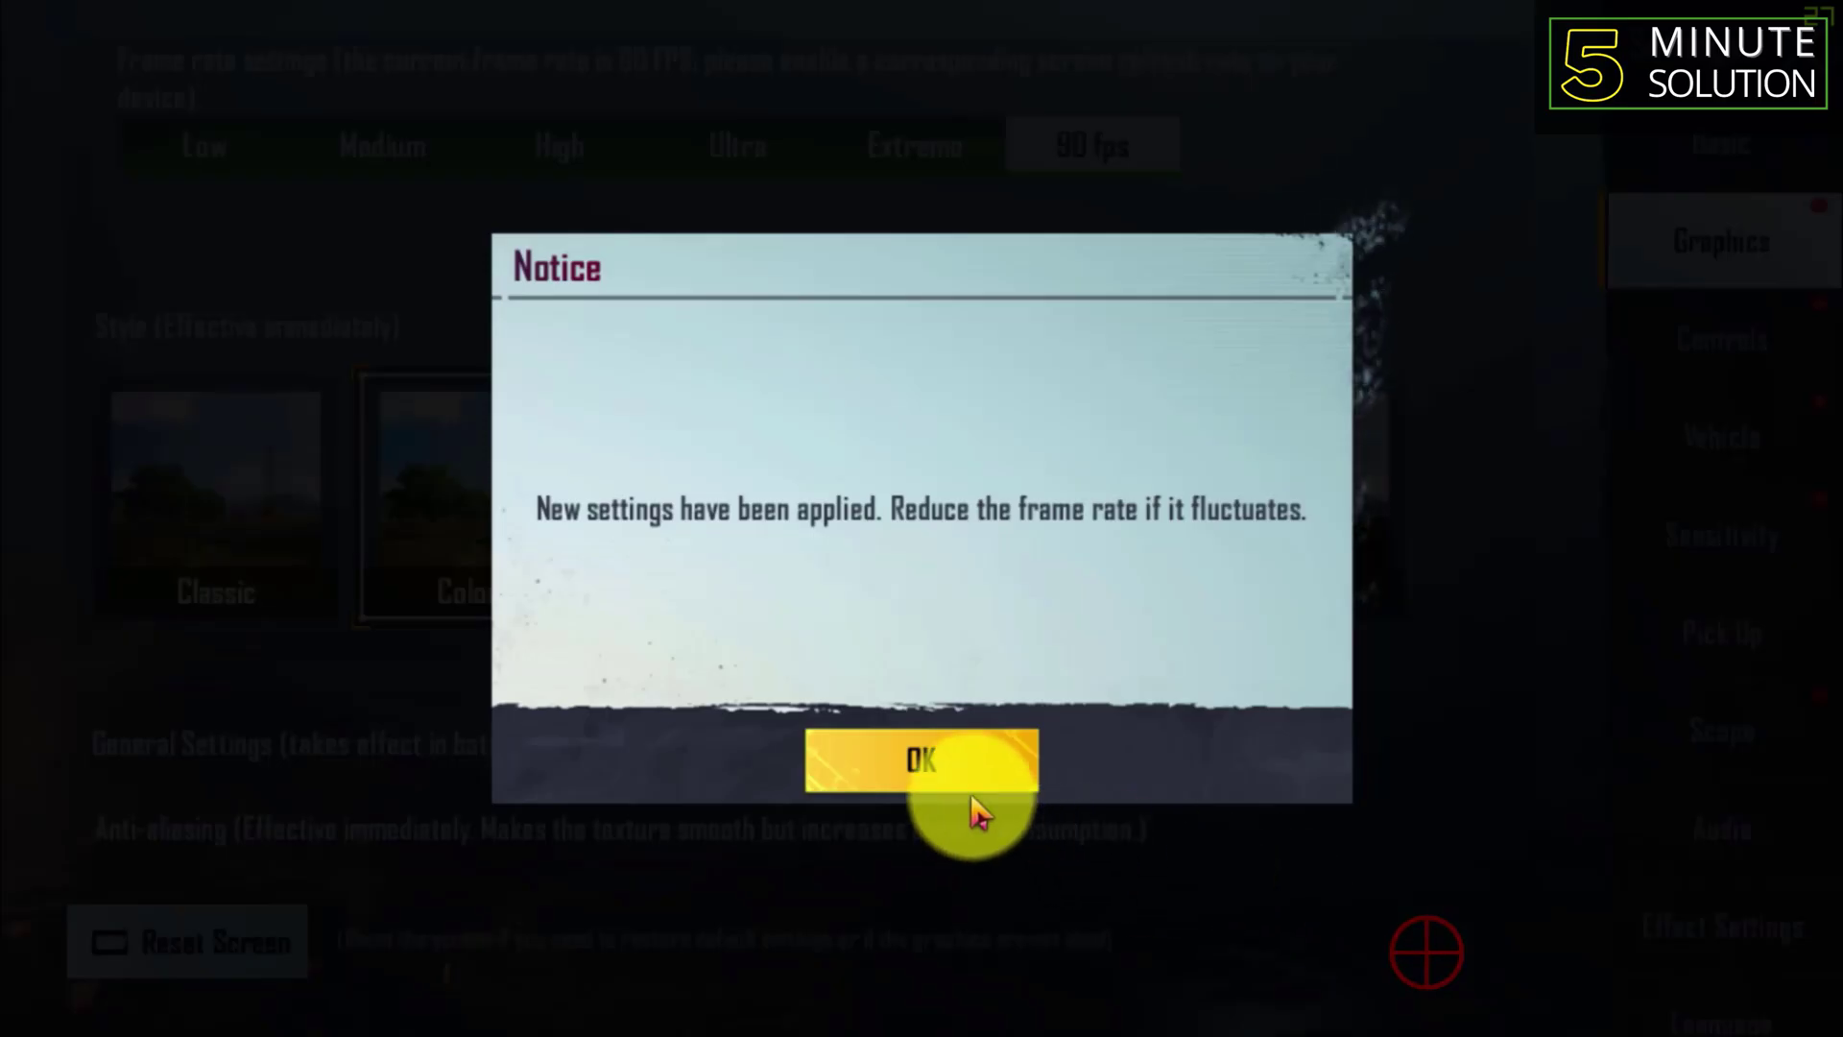
left_click(971, 788)
left_click_drag(999, 794, 999, 618)
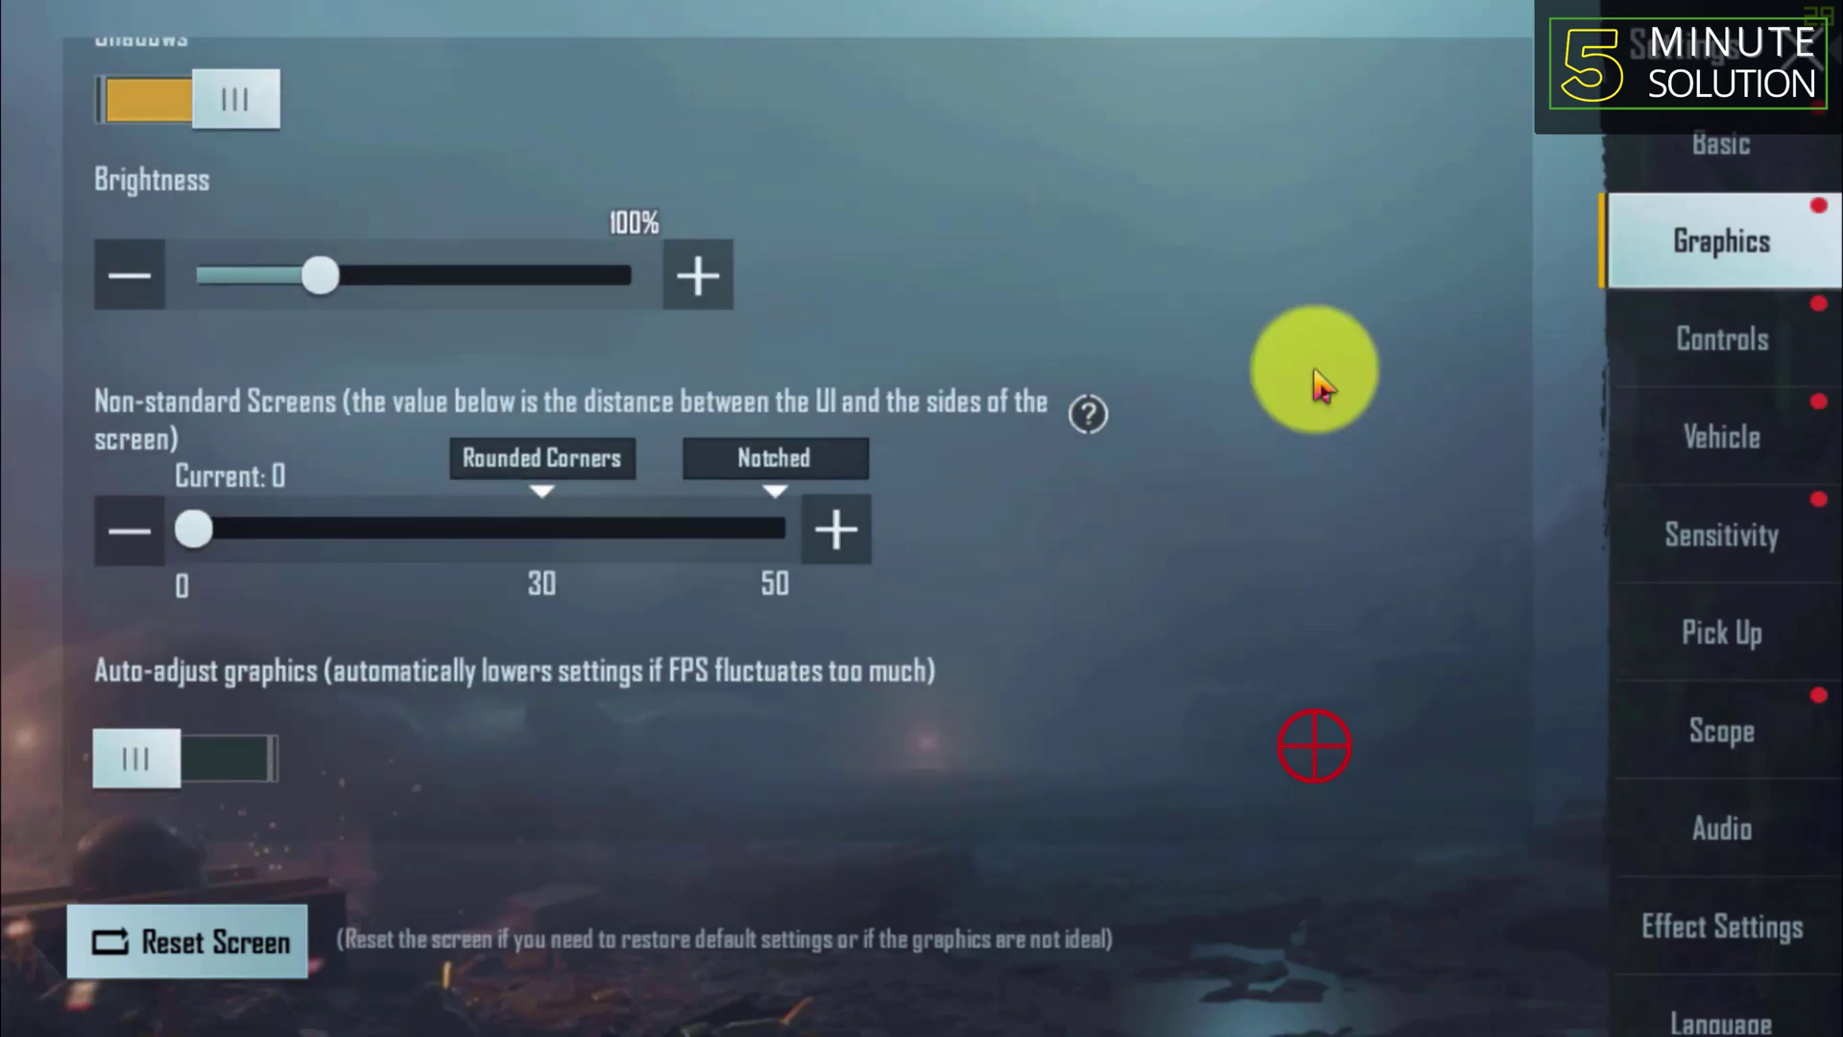